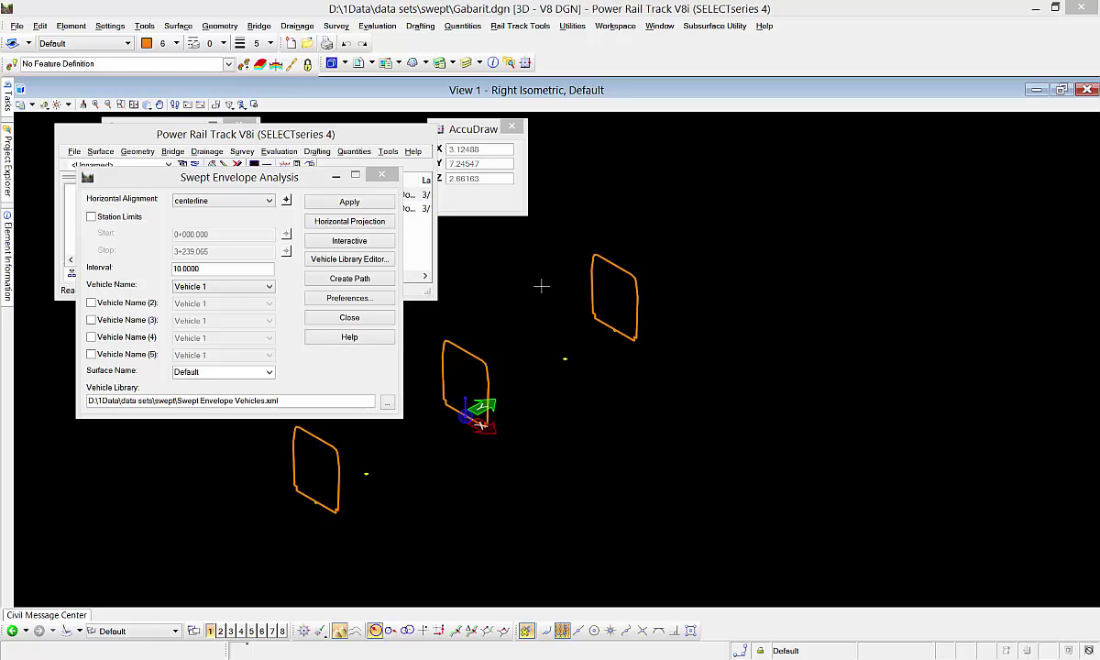
Step: From the Vehicle Library Editor, begin a new vehicle definition named Vehicle 9 by default
click(380, 263)
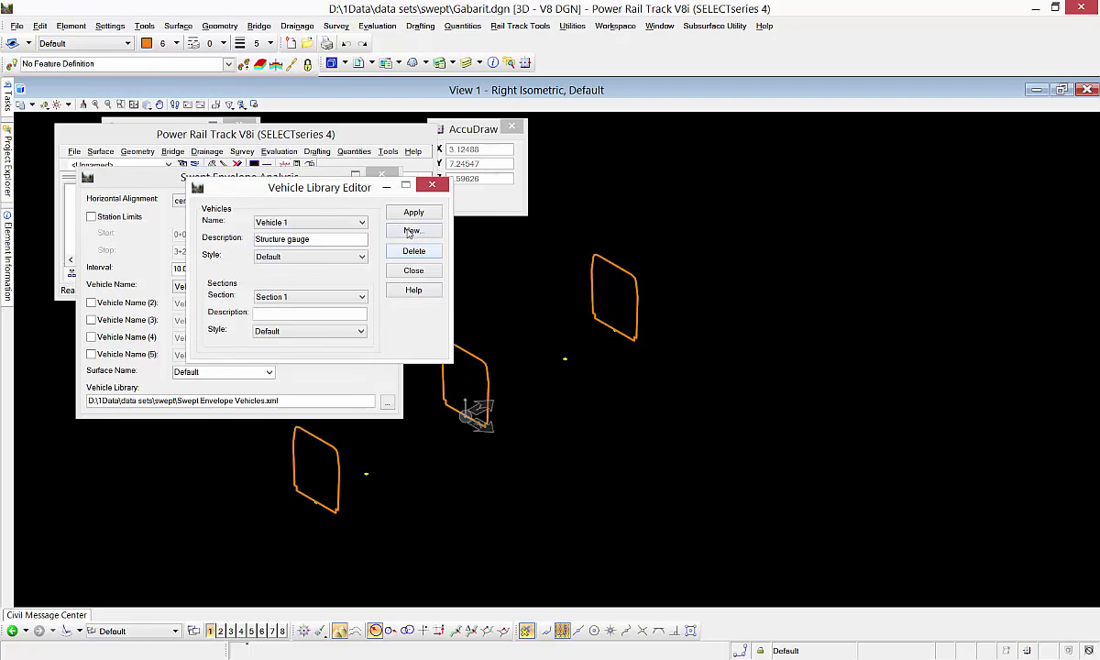
click(411, 230)
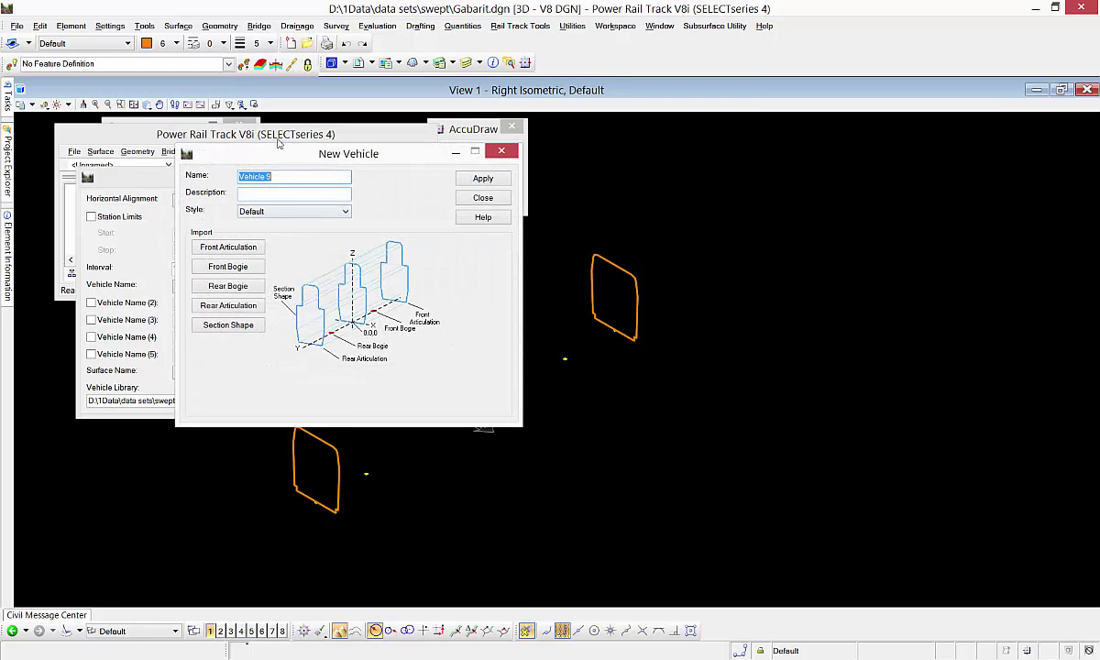
click(483, 217)
scroll(551, 342, down, 10)
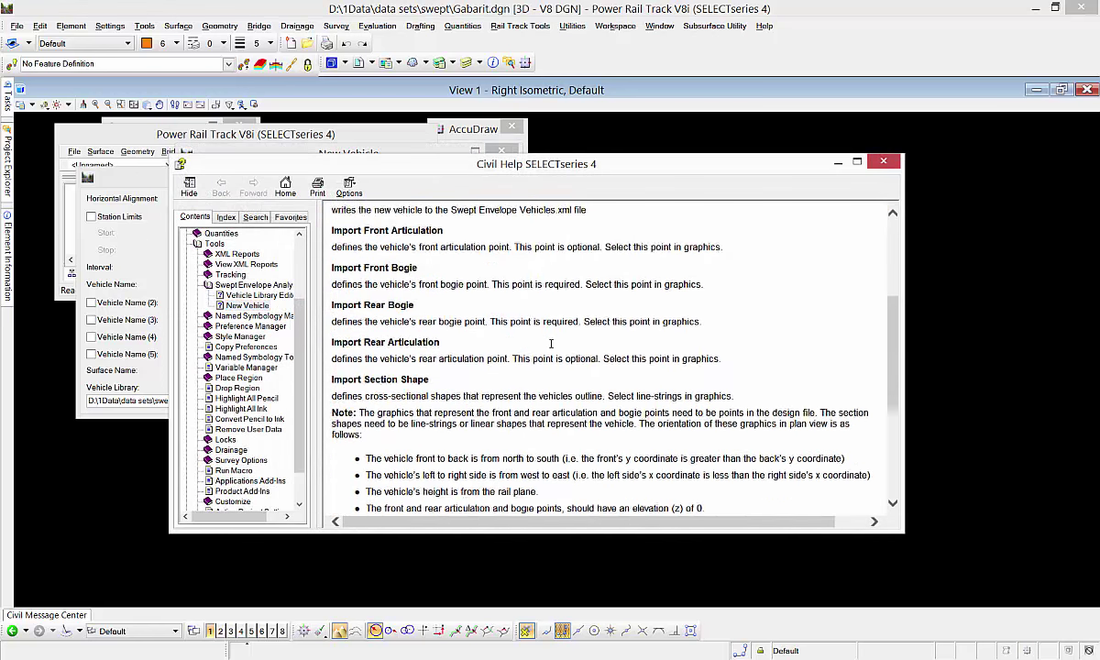
scroll(550, 343, up, 1)
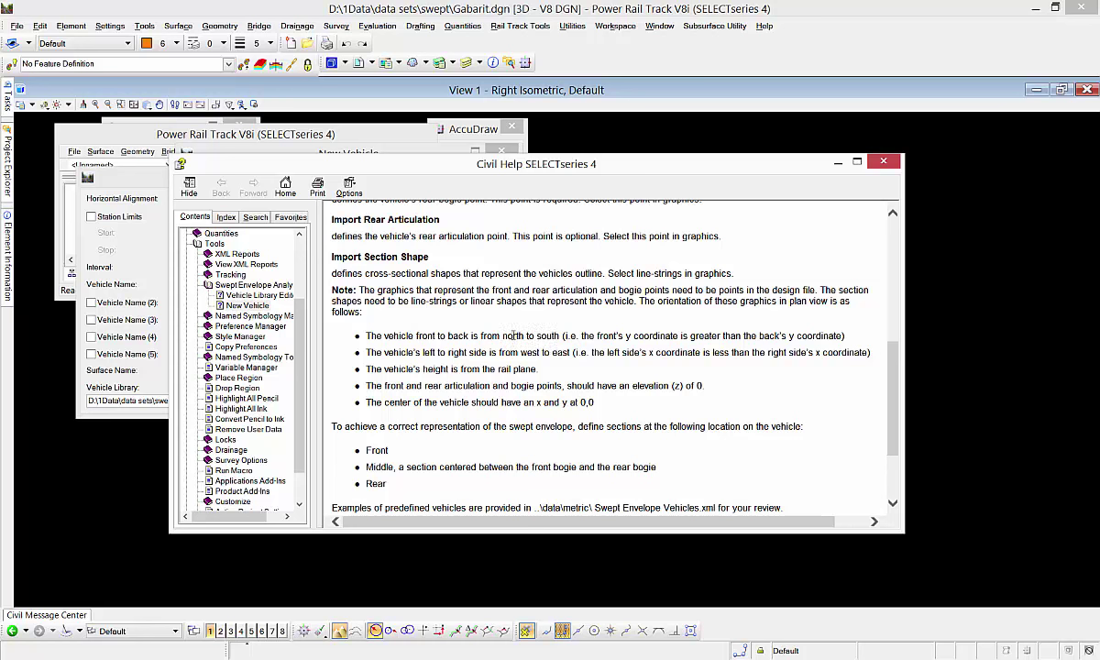
drag(632, 165, 592, 222)
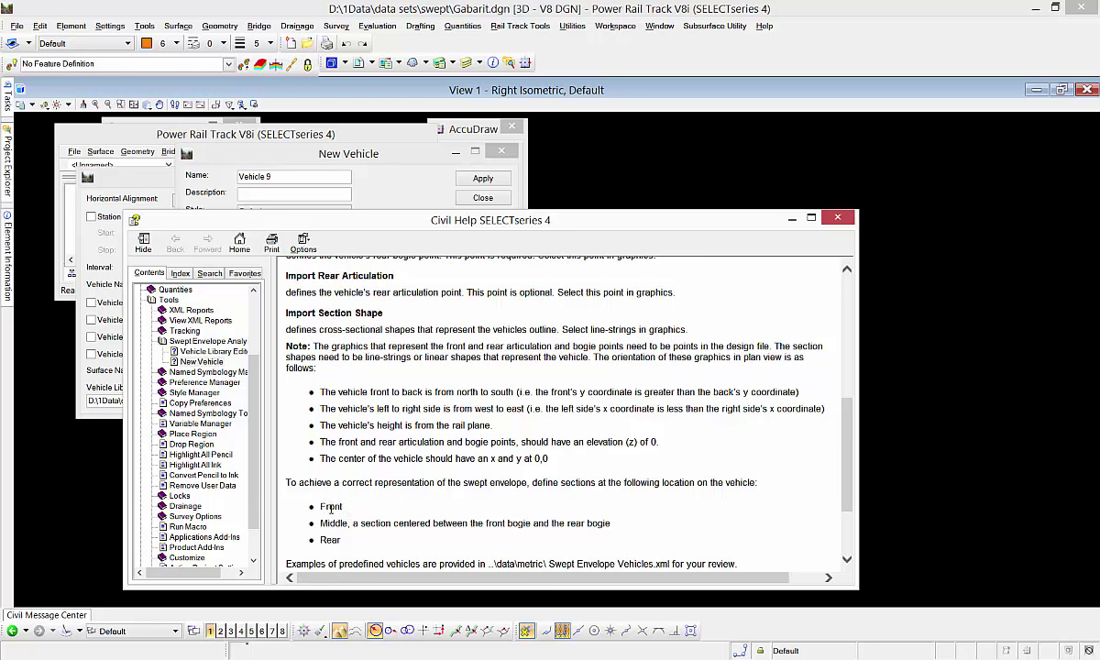
click(838, 217)
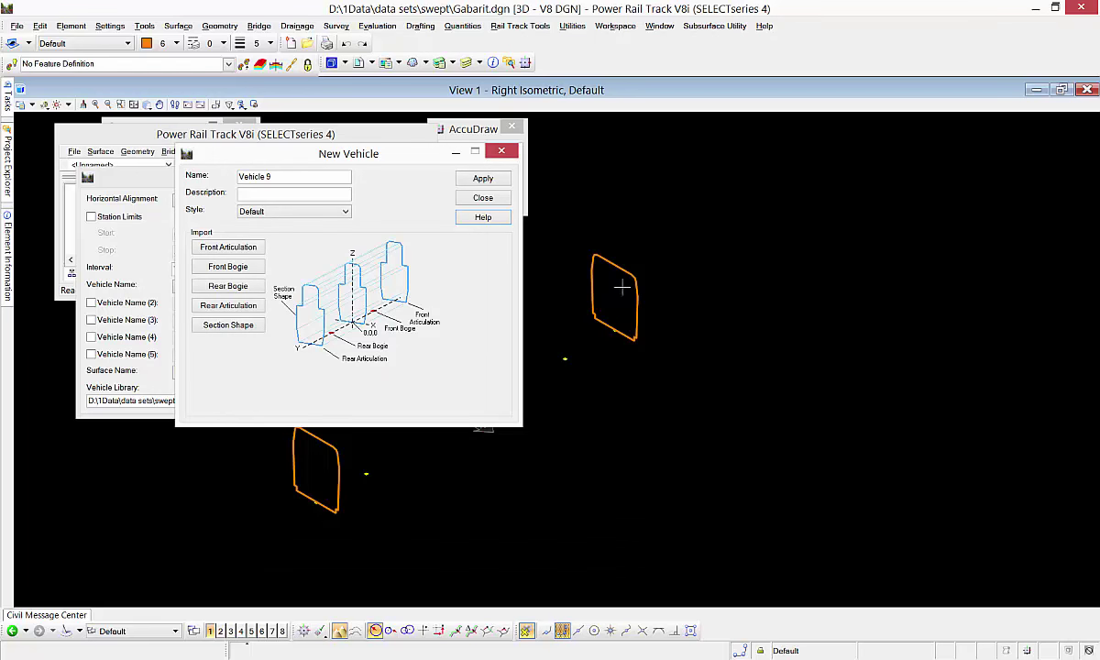
Step: Rename the new vehicle from Vehicle 9 to NewVEH
click(262, 178)
drag(262, 178, 210, 184)
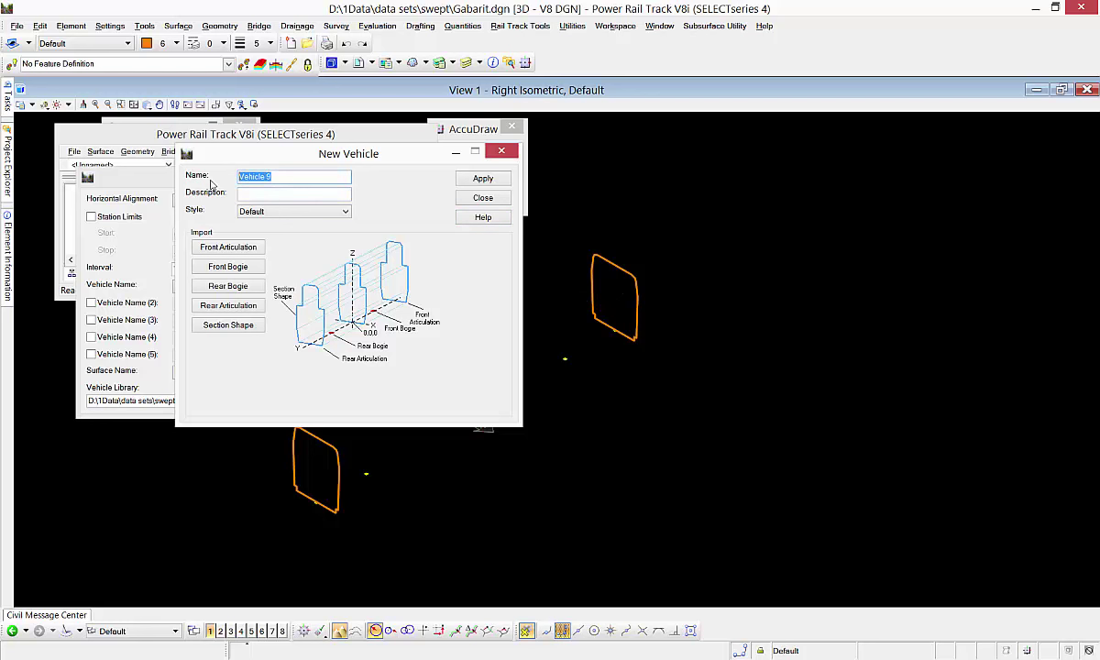
text(NewVEH)
Step: Pick and accept the front articulation point on the vehicle outline in the drawing
click(222, 247)
scroll(632, 325, up, 5)
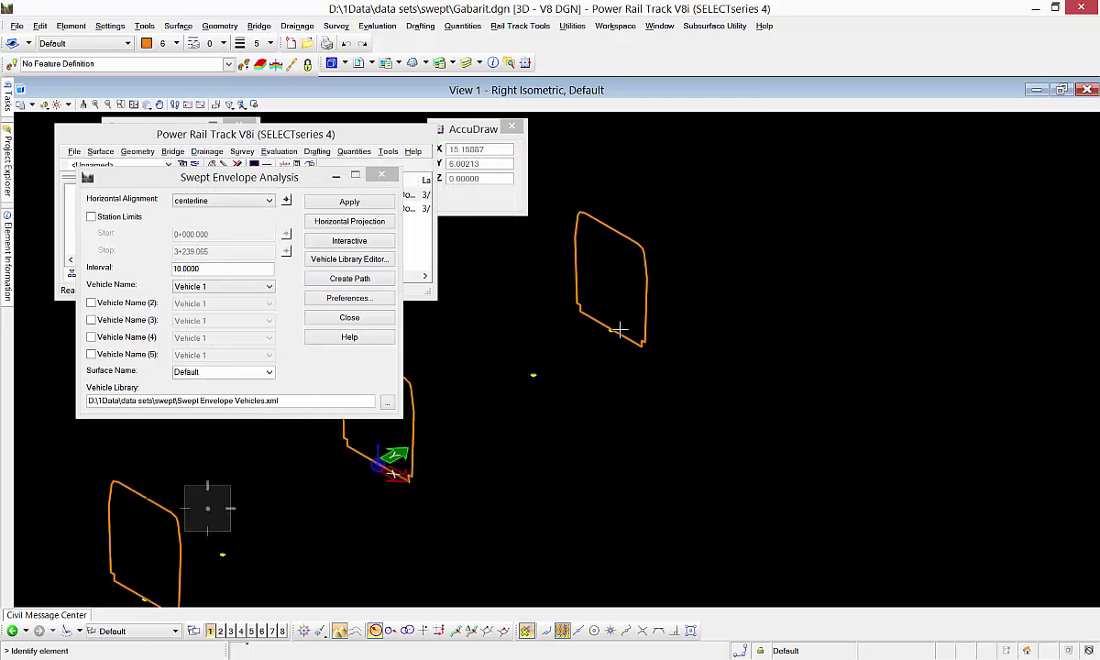
click(595, 328)
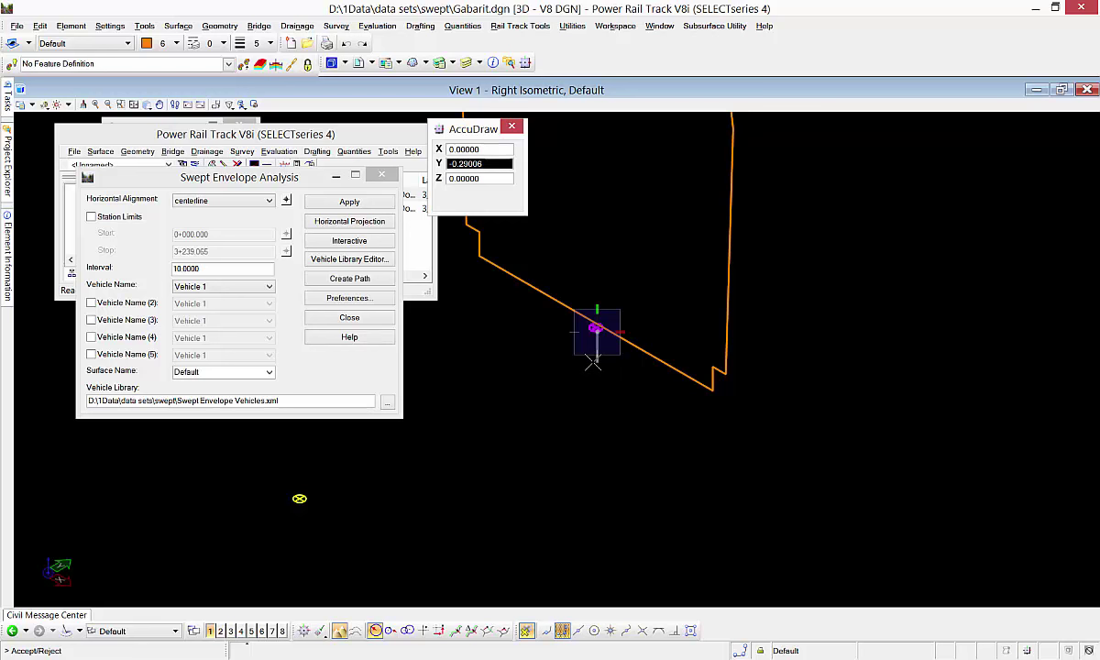
click(593, 362)
Step: Pick and accept the front bogie point for NewVEH in the drawing
click(349, 258)
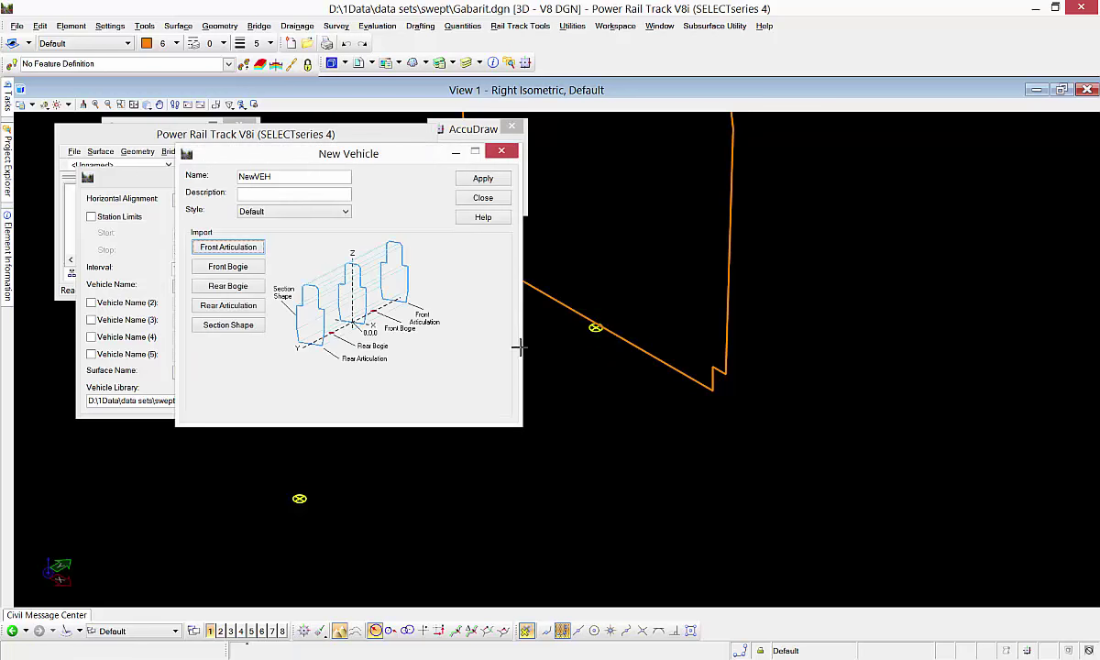
click(236, 272)
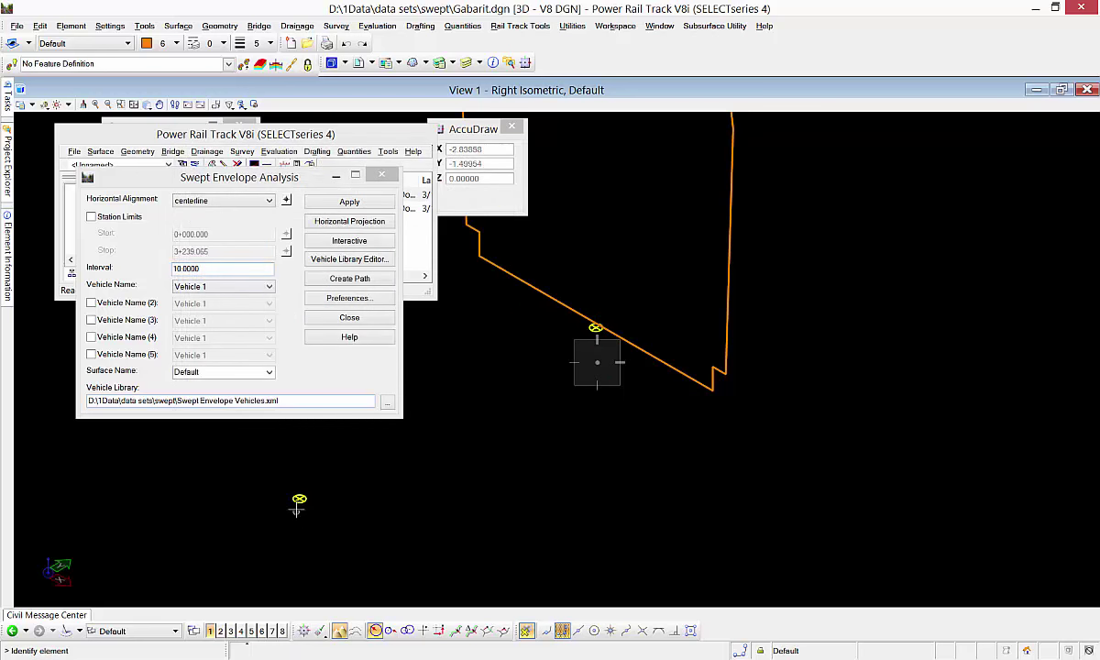
click(299, 500)
click(424, 478)
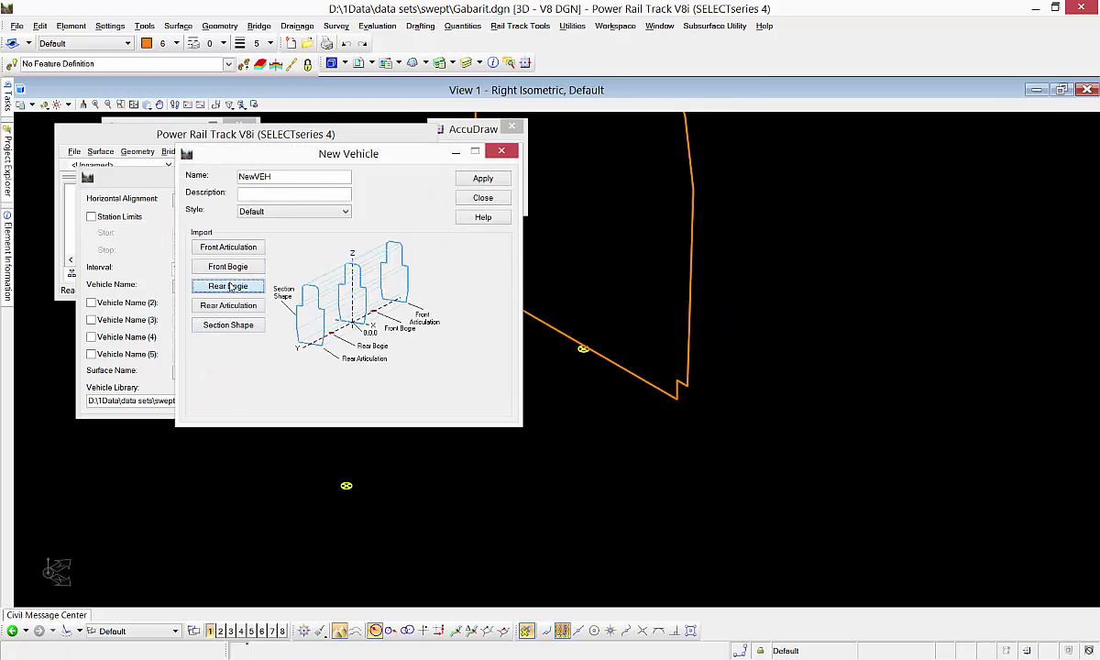
Step: Pick and accept the rear bogie point in the drawing
click(214, 272)
scroll(559, 397, down, 3)
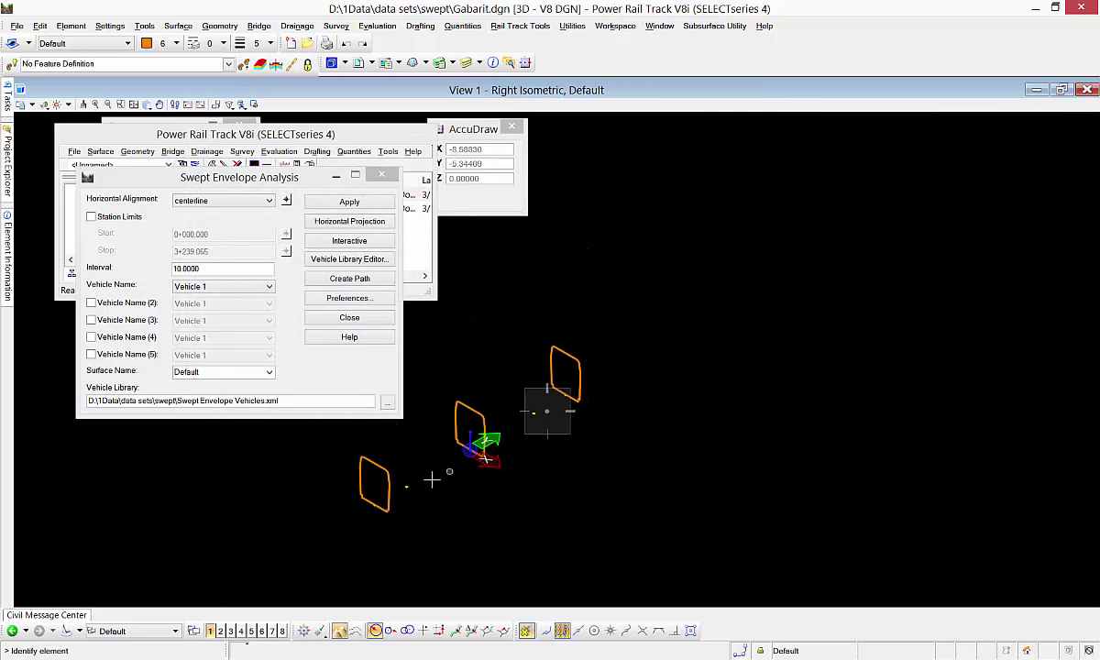
scroll(403, 492, up, 2)
scroll(404, 491, up, 2)
click(380, 486)
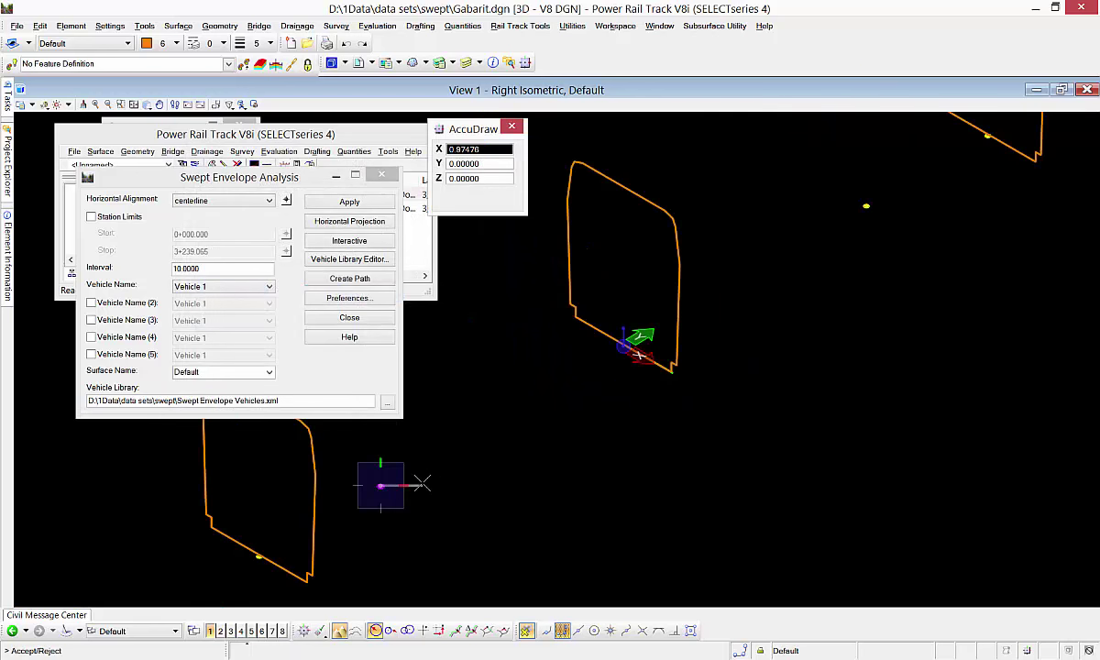
click(421, 483)
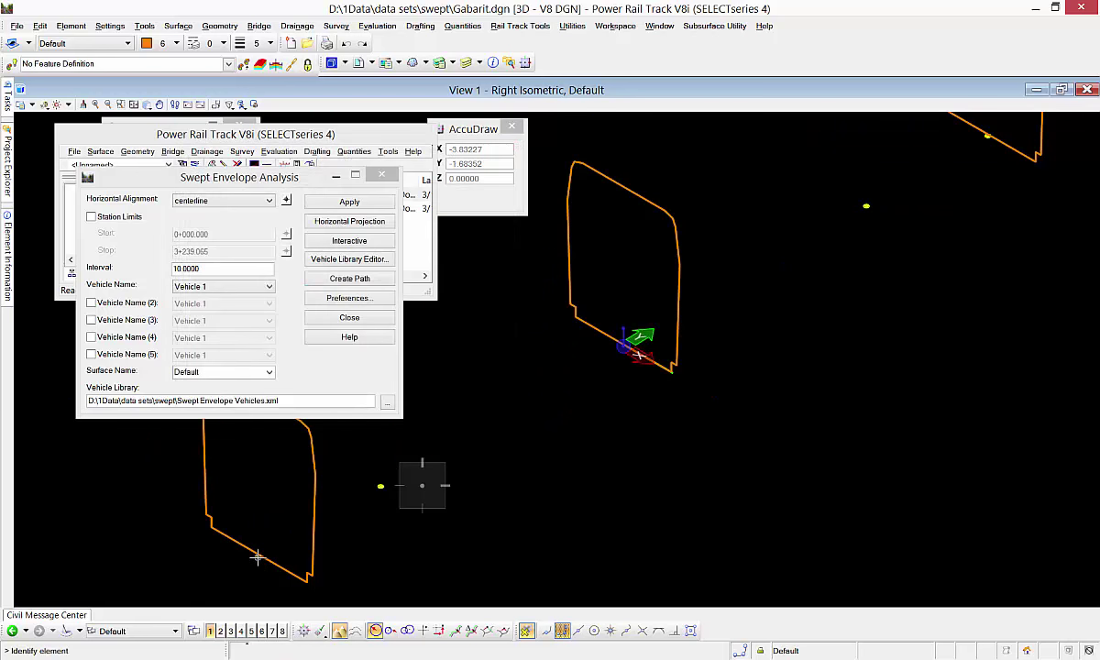
Step: Set the rear articulation point on the lower-left outline, re-picking it once
click(257, 557)
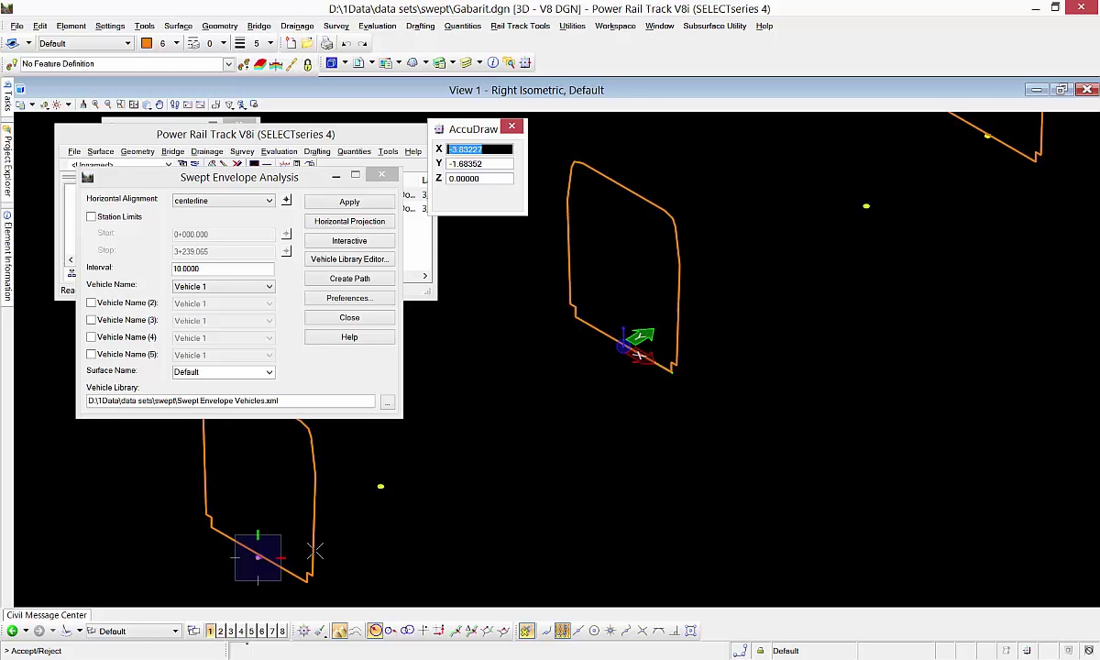
click(259, 556)
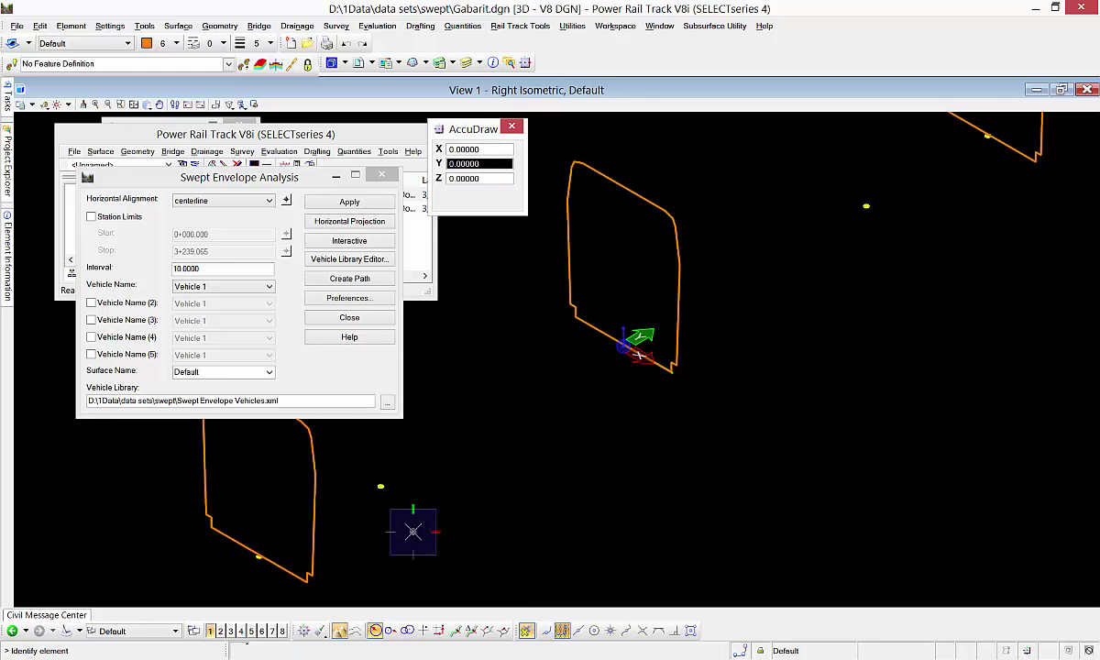
click(258, 556)
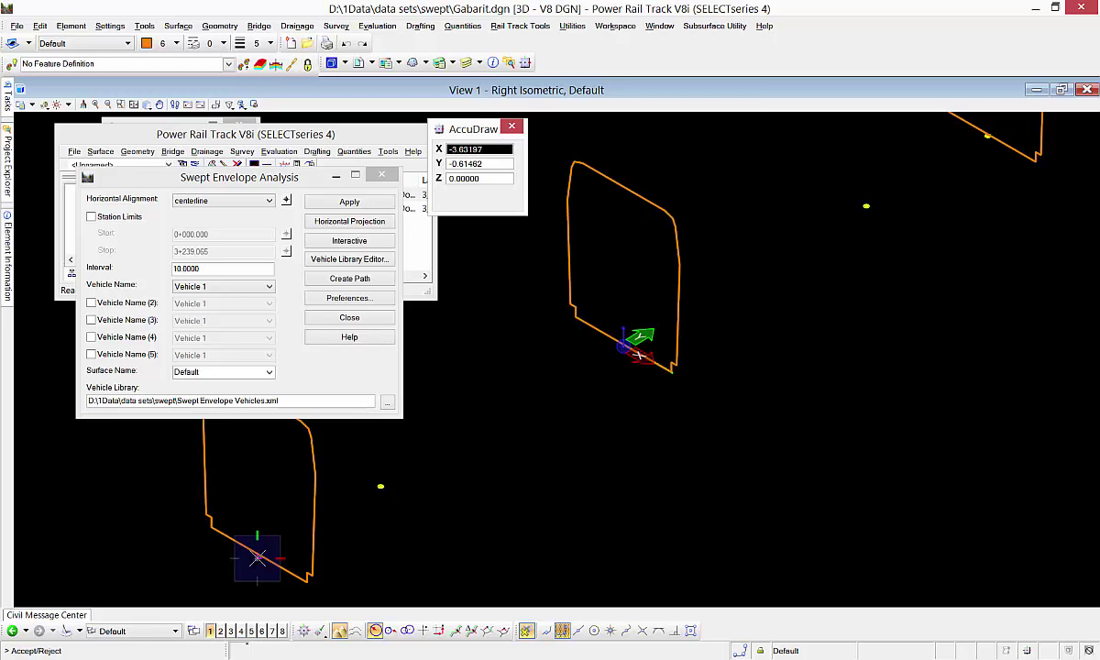
click(334, 515)
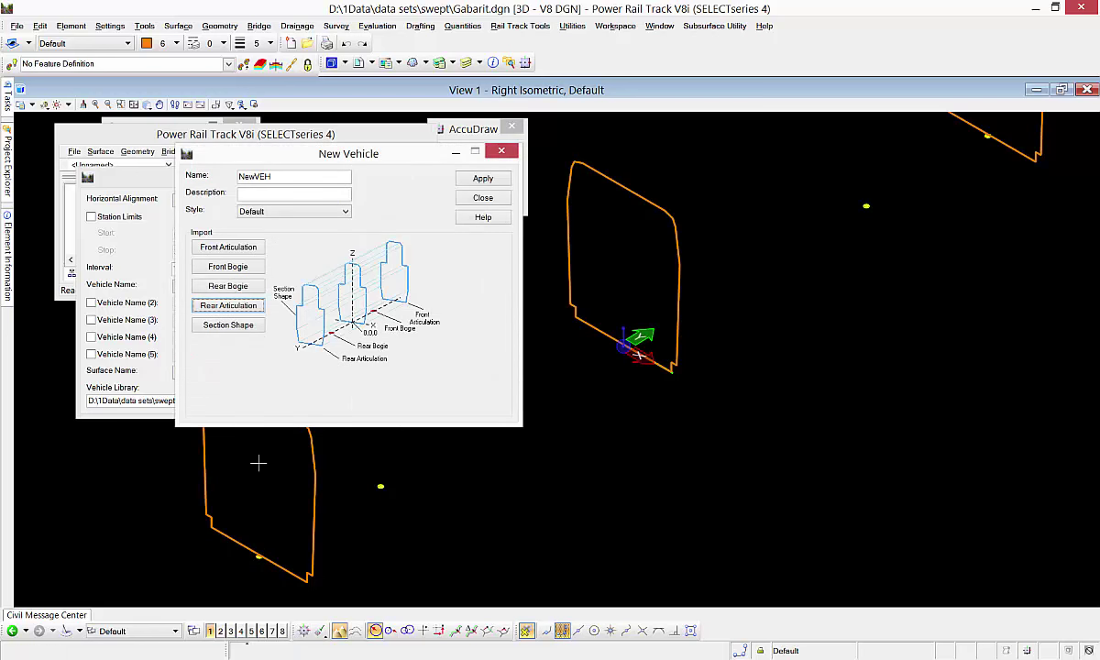
Step: Add the upper-right and lower-left outlines as sections, then save NewVEH to the library
click(229, 325)
scroll(334, 513, down, 3)
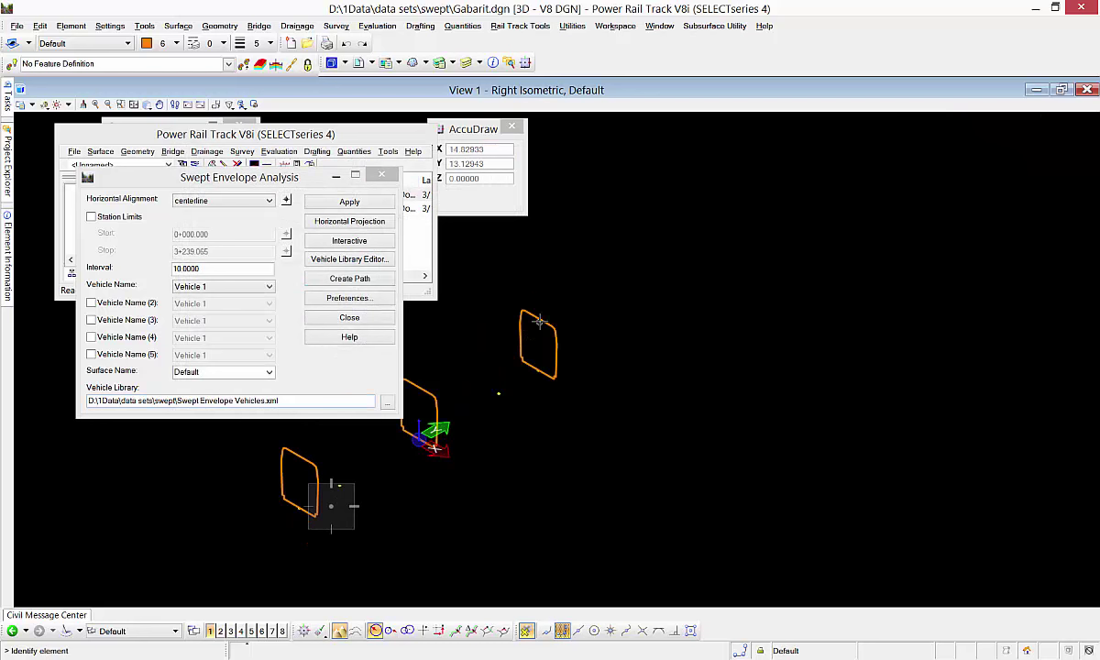
click(541, 320)
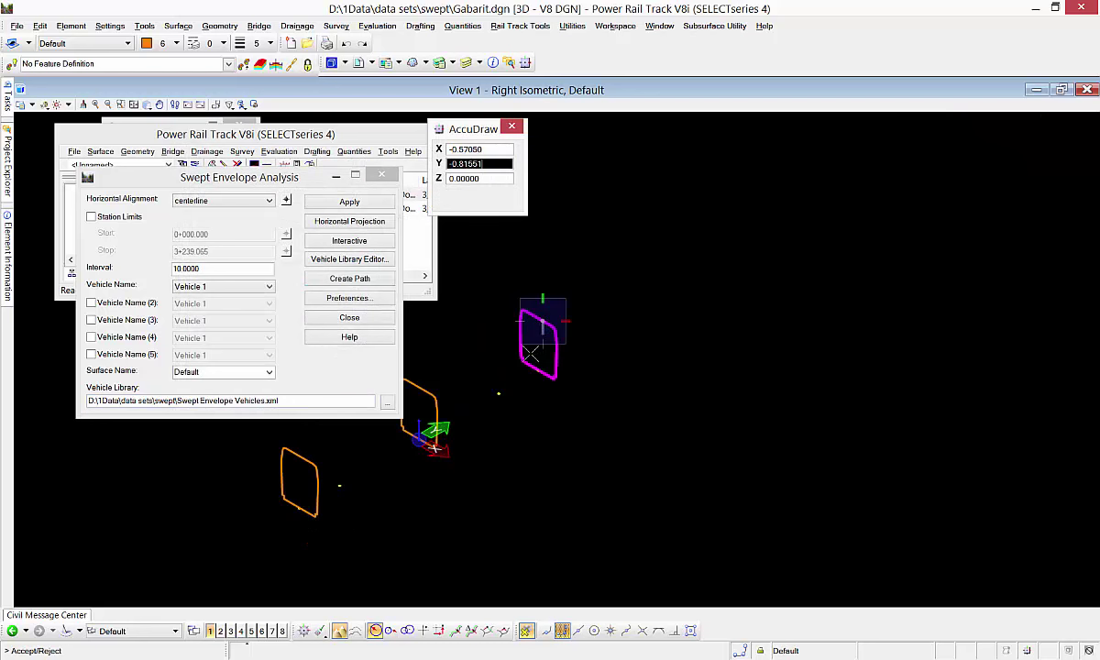
click(460, 376)
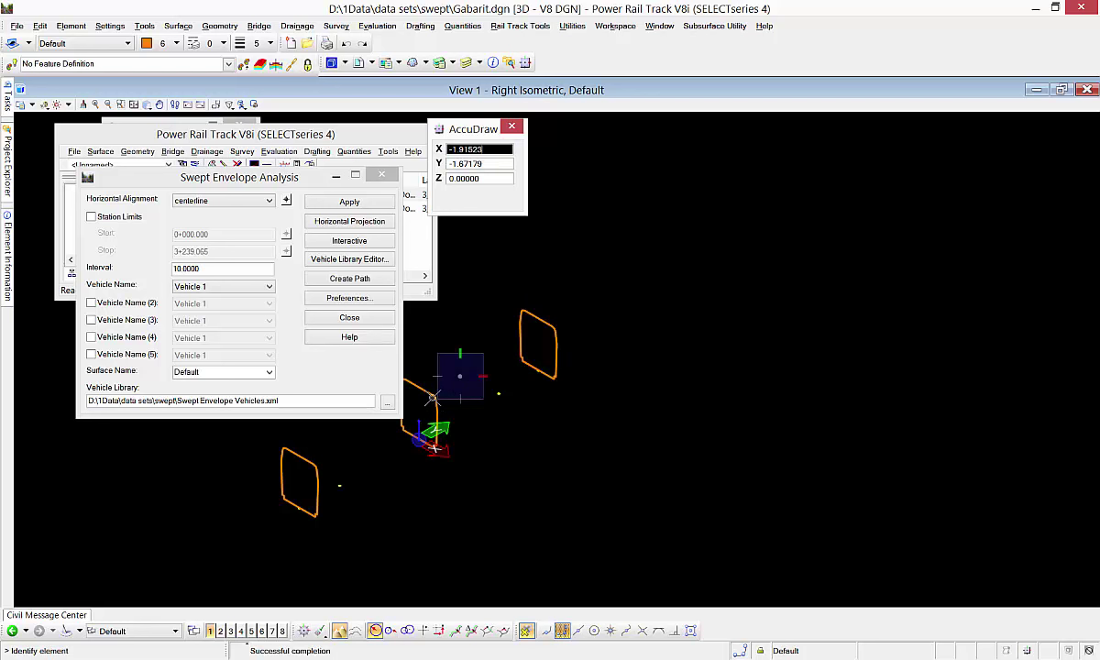
click(313, 463)
click(366, 454)
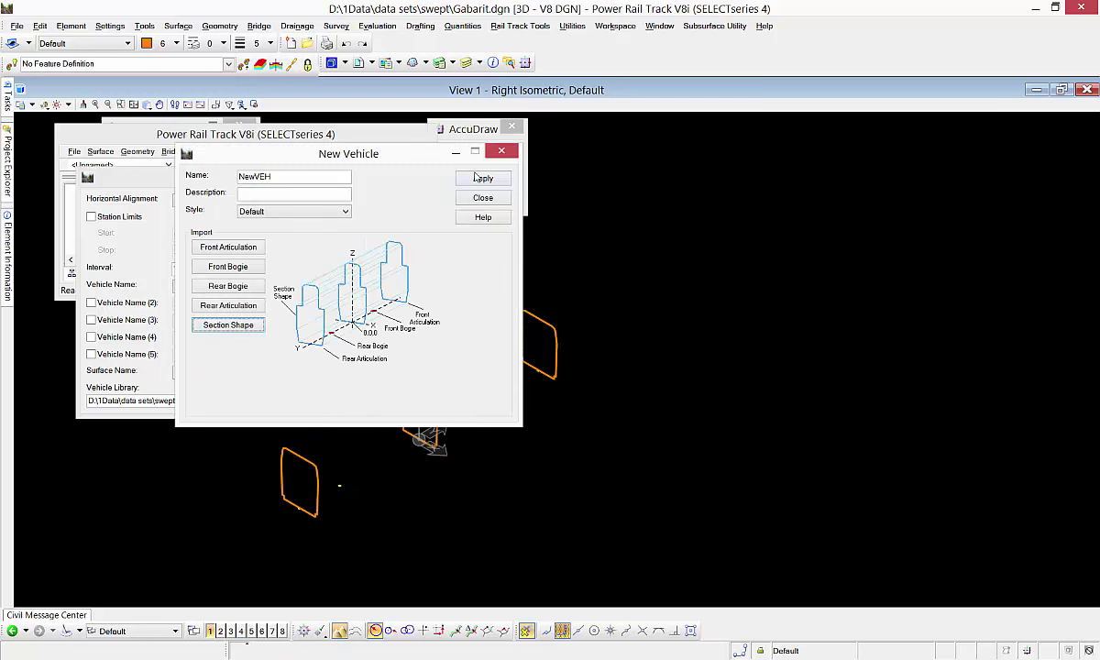
click(476, 177)
click(481, 197)
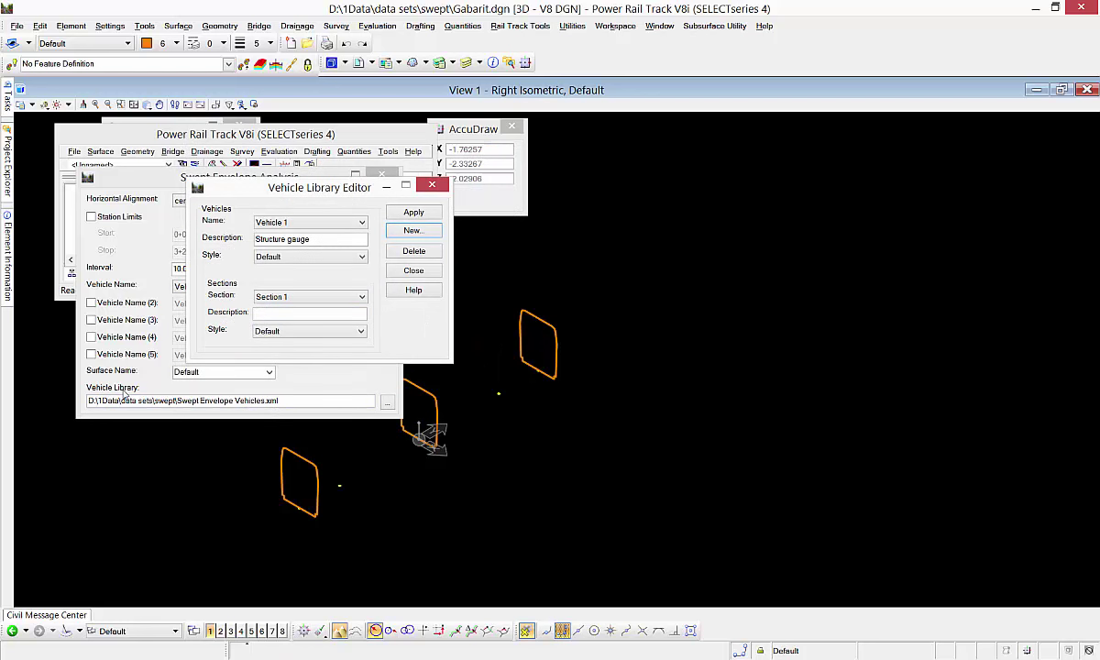
Step: Select NewVEH in the Vehicle Library Editor and check its sections, keeping Section 1
click(362, 223)
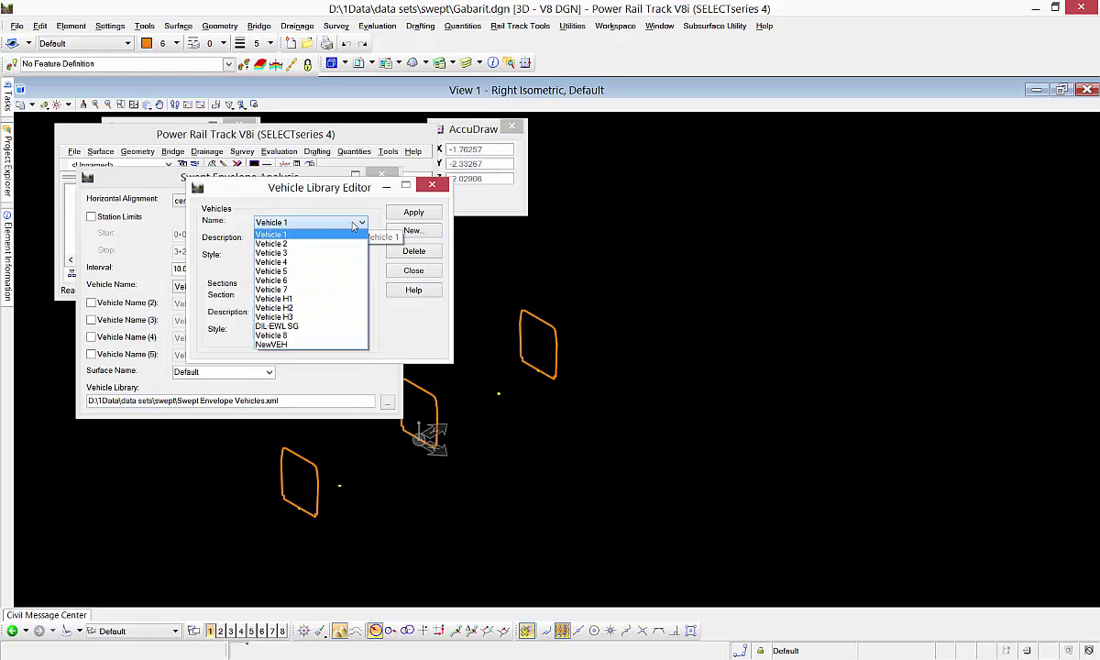
click(266, 345)
click(286, 298)
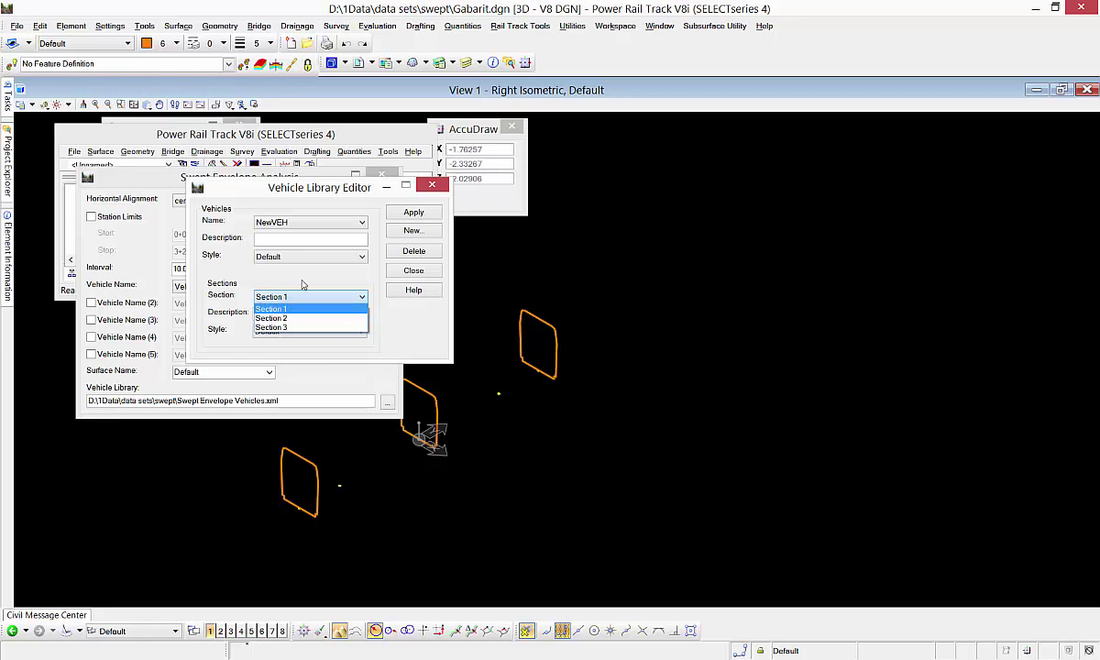
click(303, 282)
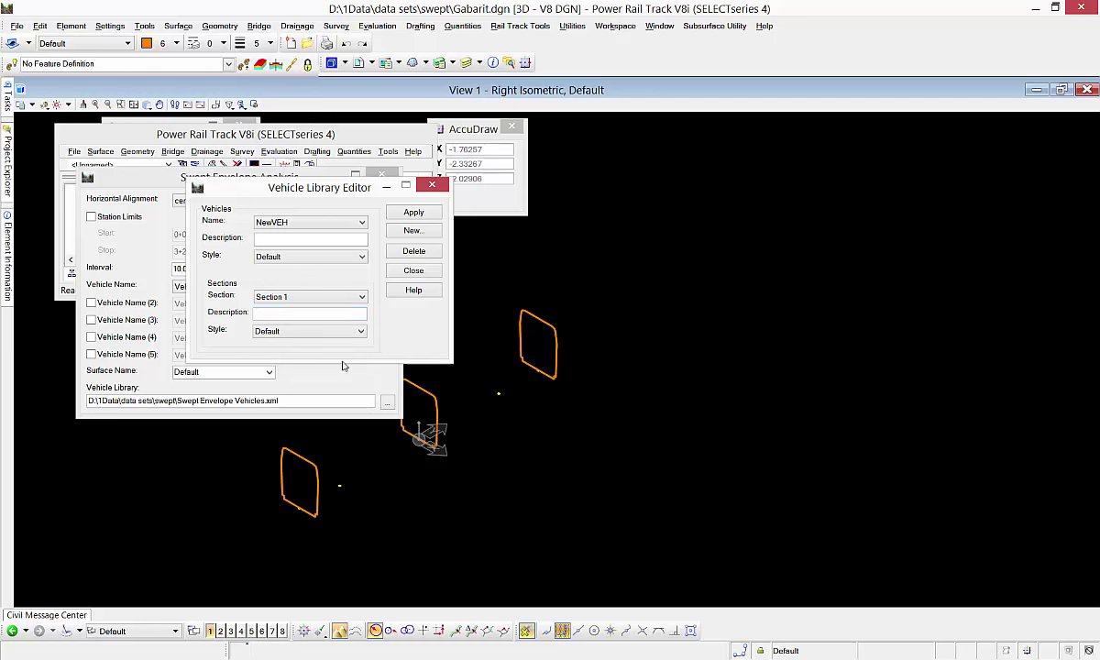
Step: Open Swept Envelope Vehicles.xml from its folder with Edit with Altova XMLSpy
click(386, 401)
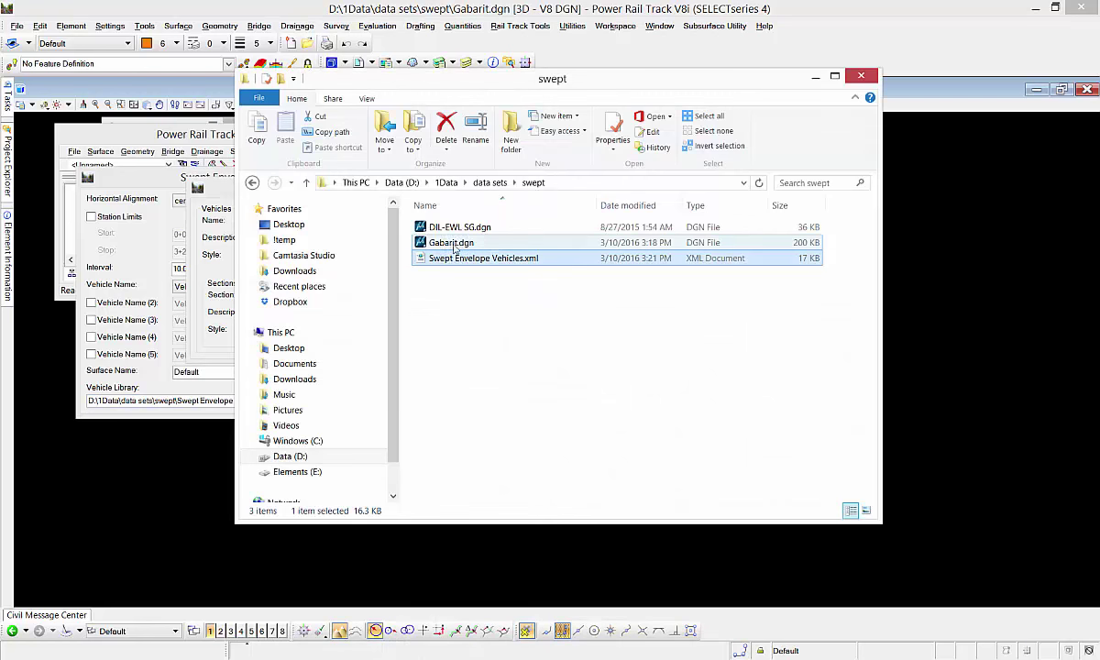
right_click(481, 262)
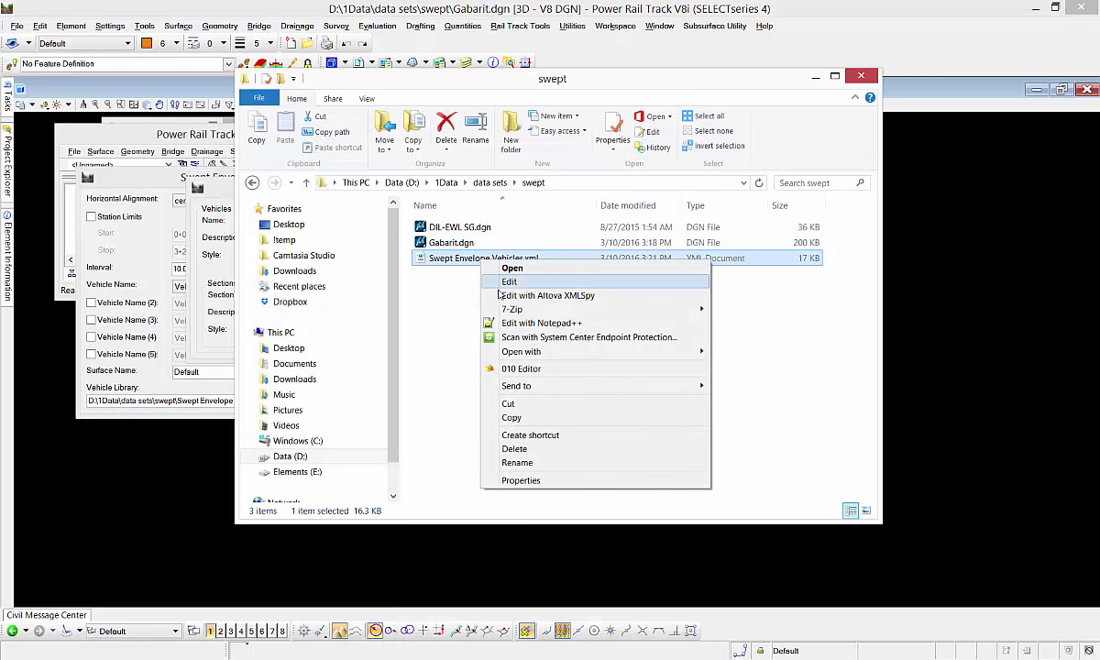
click(555, 321)
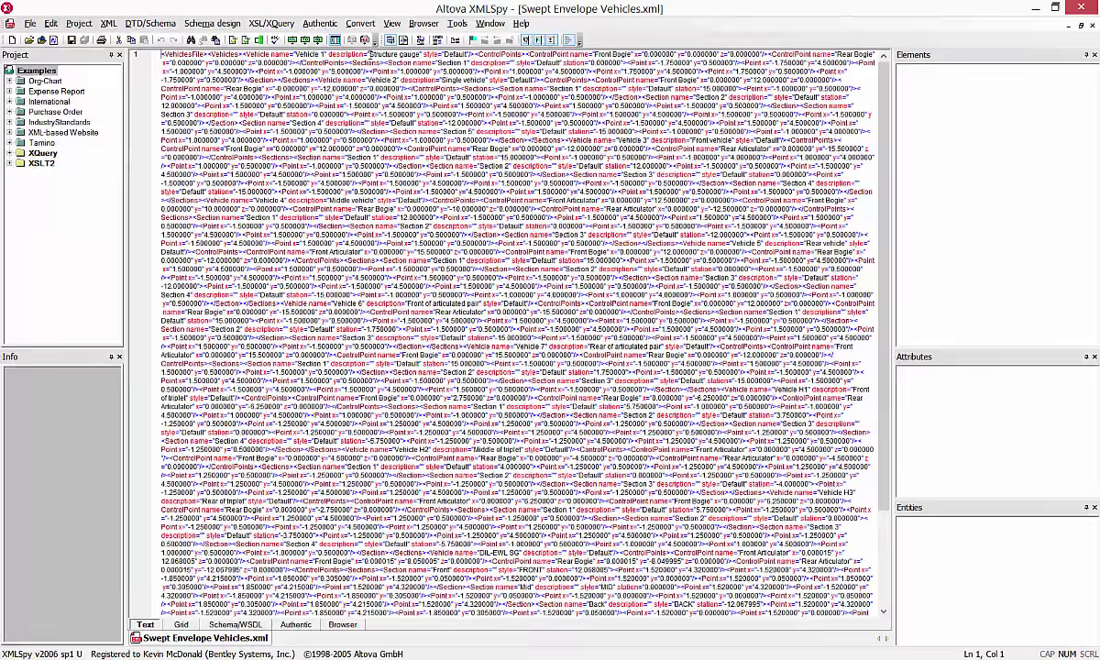
Step: Pretty-print the XML and scroll to NewVEH's entries, highlighting its Section 1 name
click(364, 39)
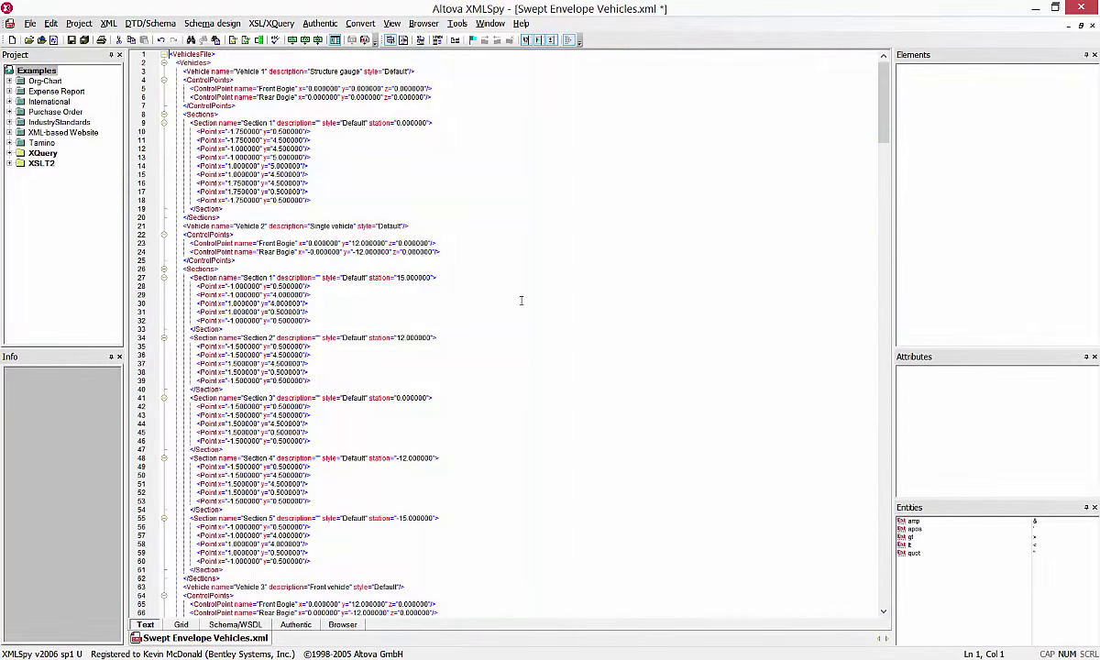
scroll(513, 308, down, 20)
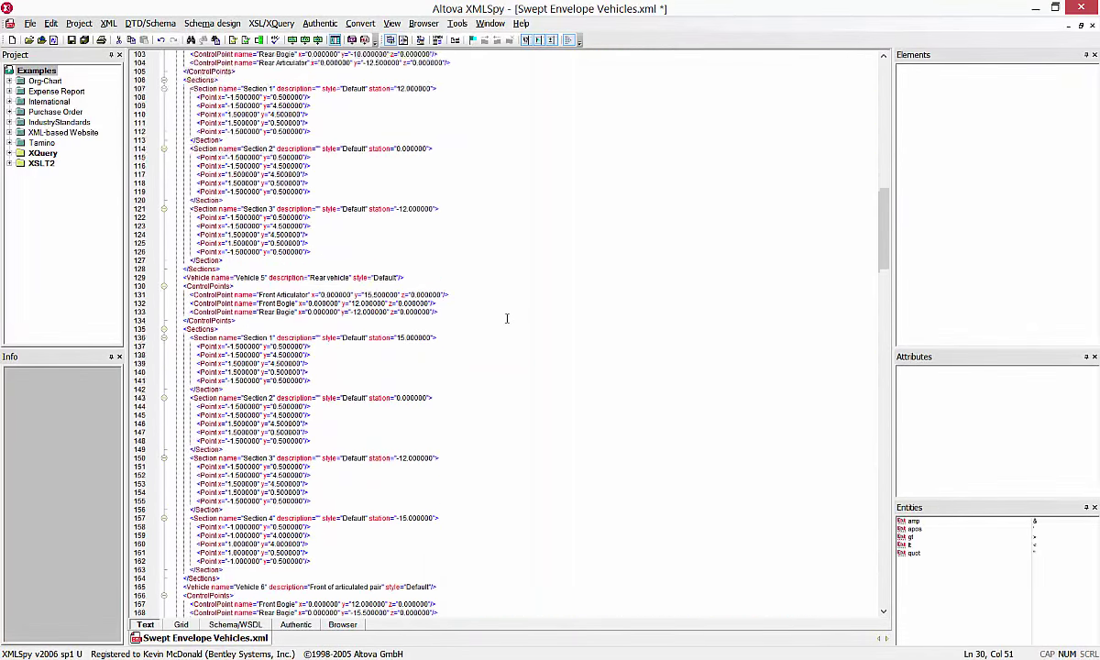
scroll(506, 318, down, 18)
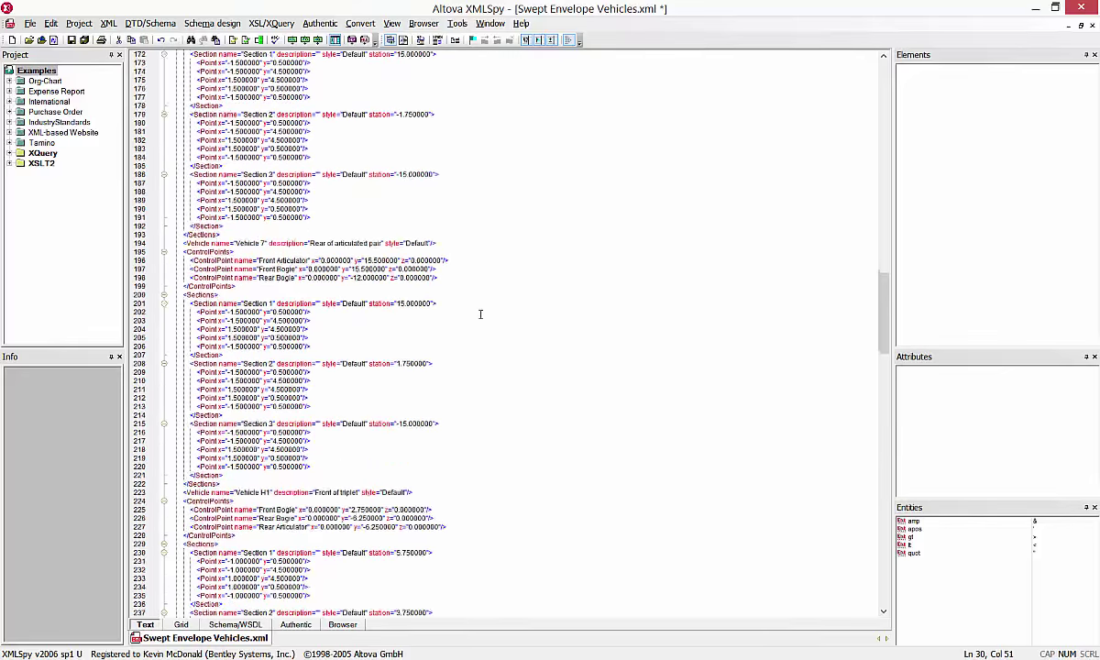
scroll(479, 314, down, 20)
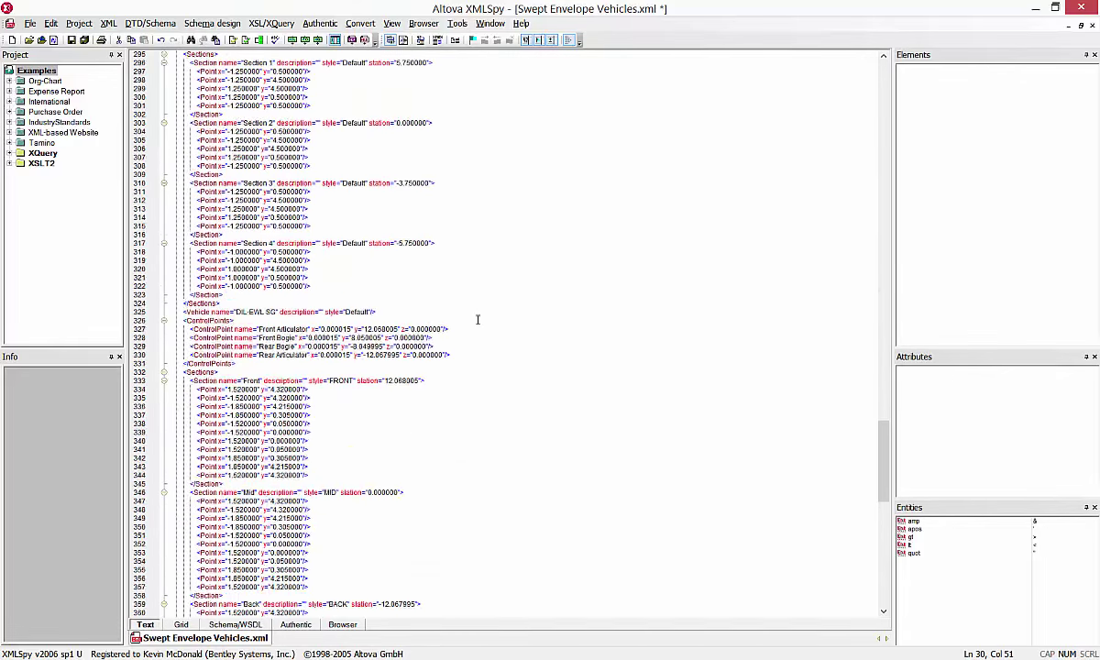
scroll(477, 318, down, 10)
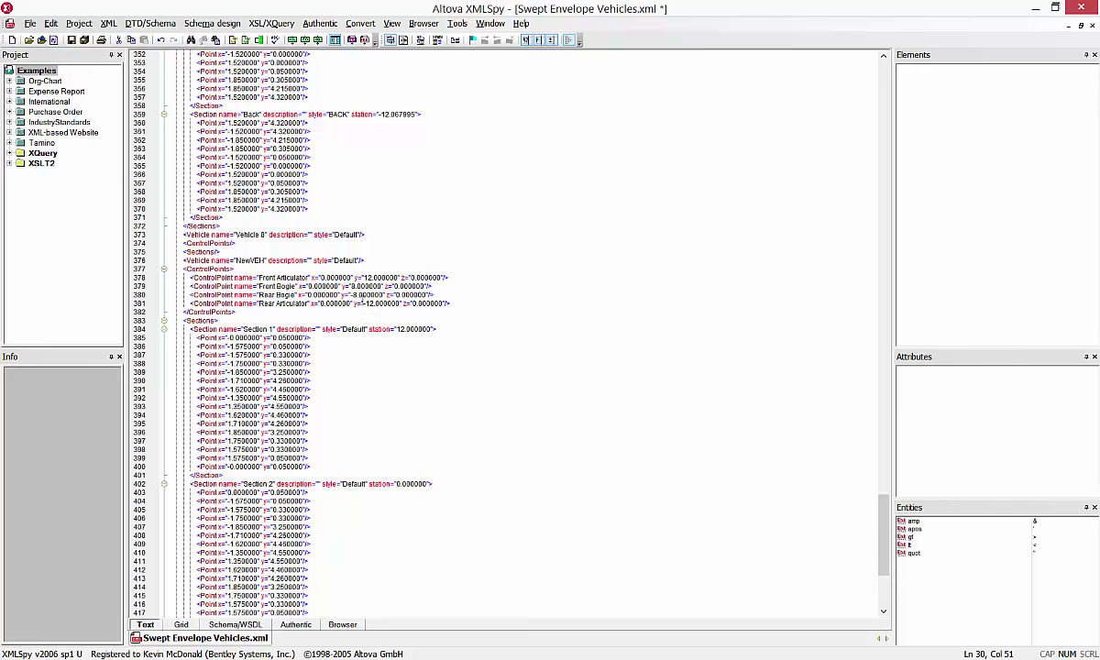
scroll(336, 317, down, 7)
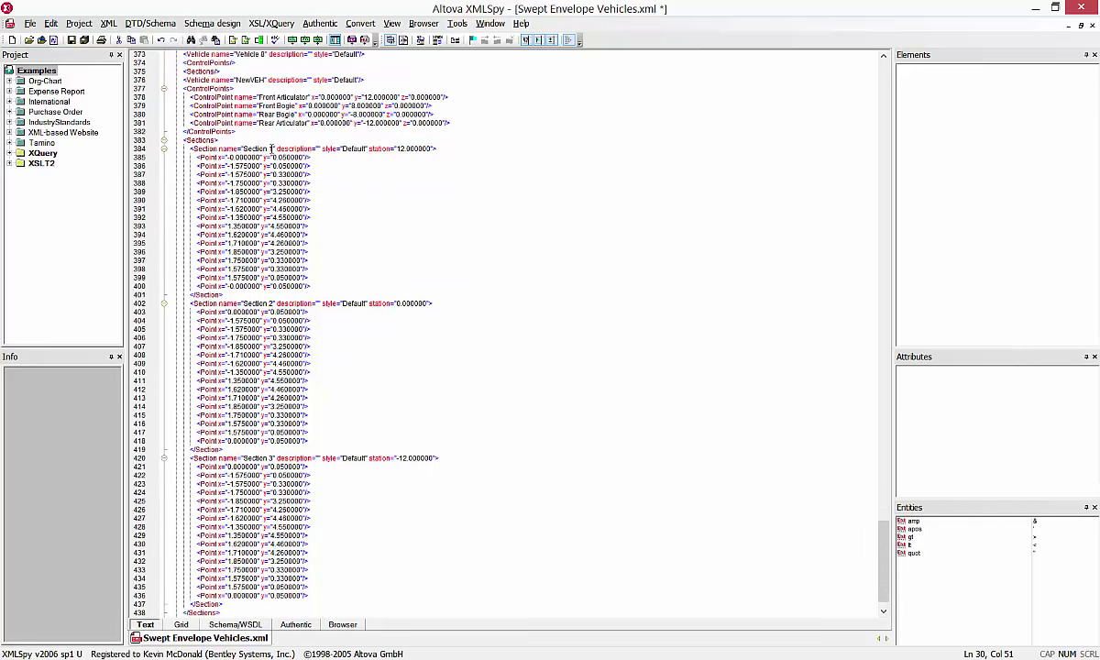
drag(272, 150, 243, 149)
Step: Close XMLSpy without saving changes and return to Power Rail Track
click(1080, 7)
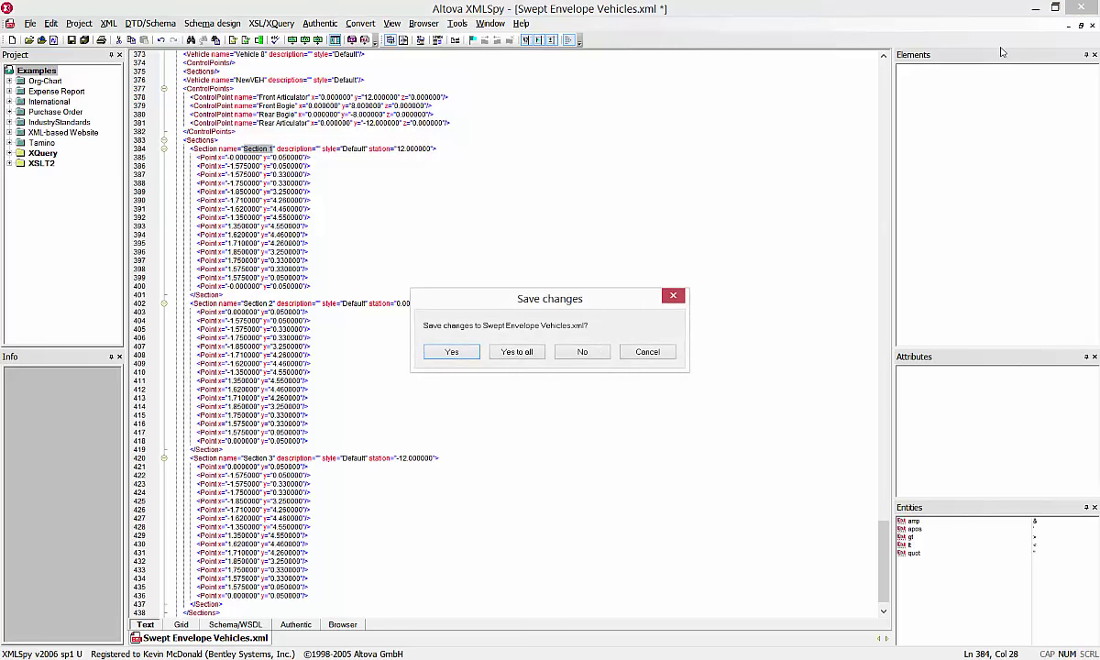
click(582, 351)
click(951, 321)
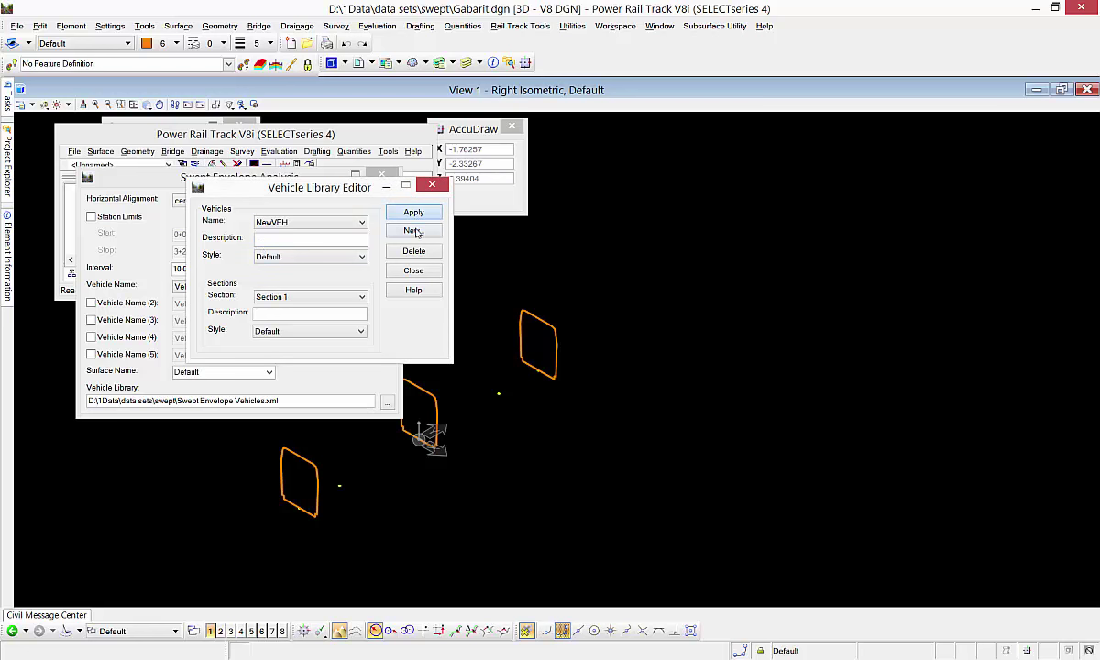
Step: Close the Vehicle Library Editor and Swept Envelope Analysis, then open recent file rail_tutorial.dgn
click(397, 268)
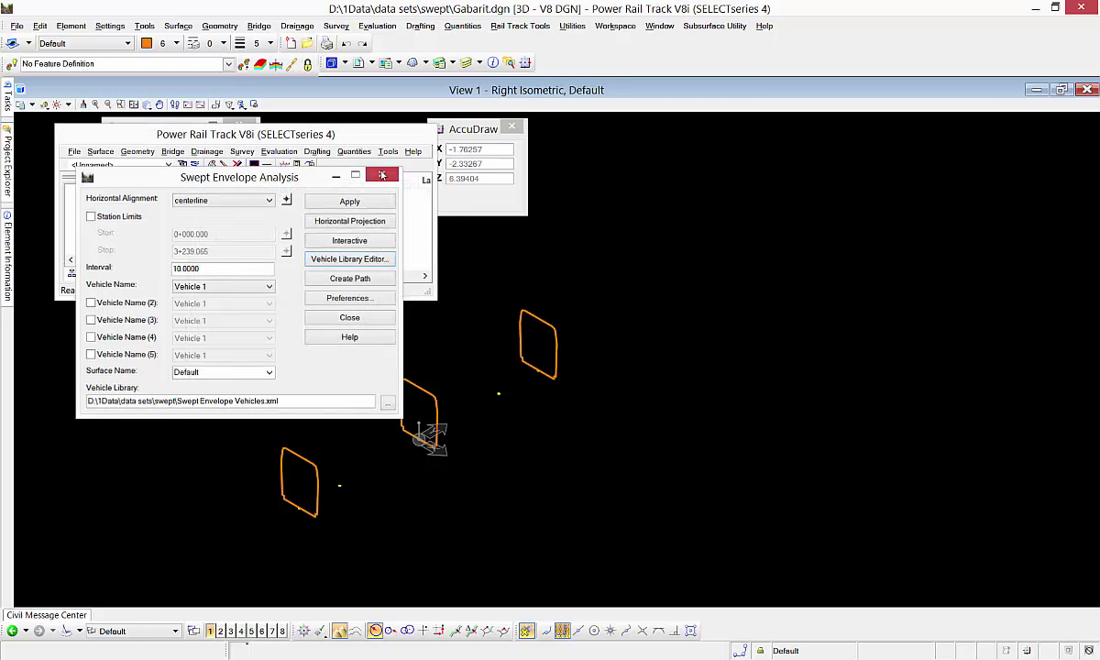
click(382, 175)
click(17, 26)
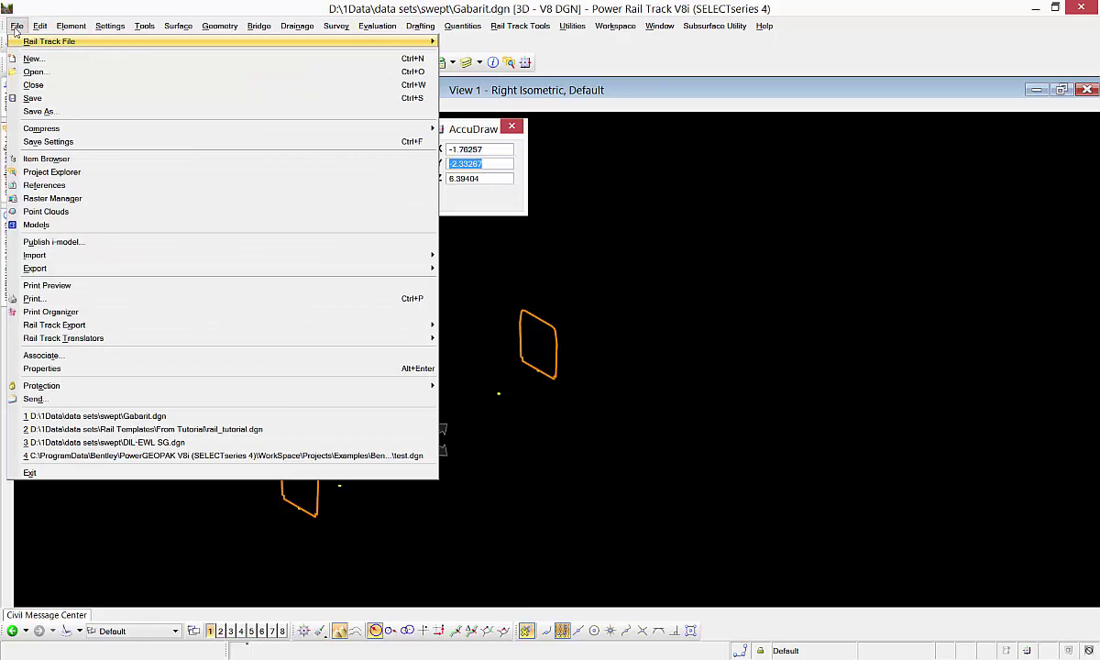
click(229, 429)
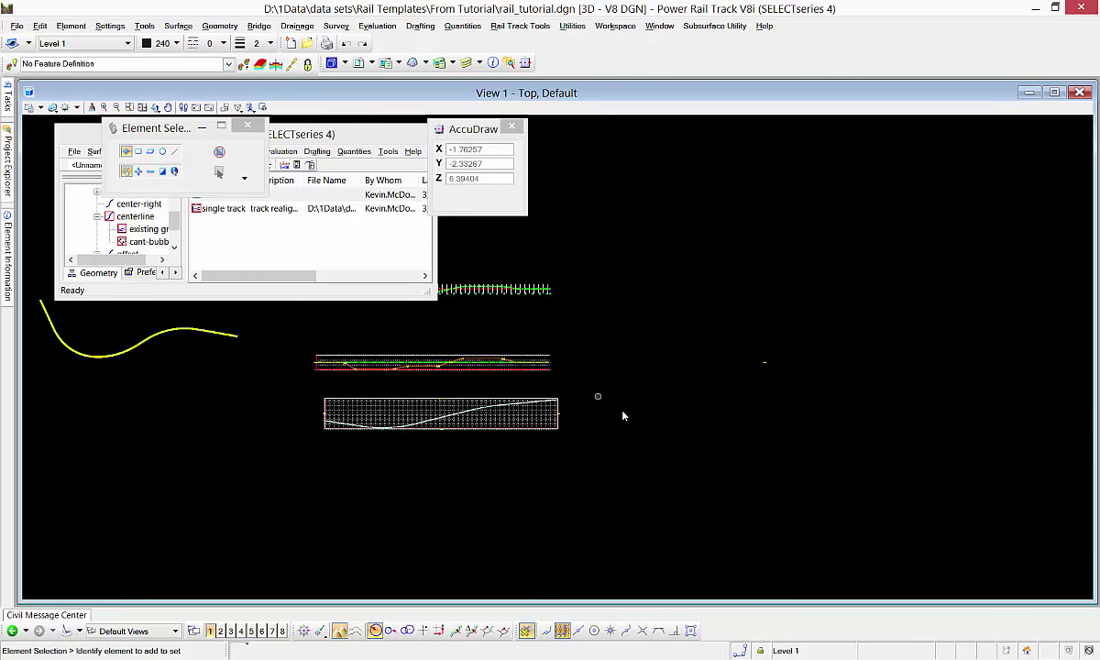
Step: Delete the yellow track shape along the alignment with Delete Element
scroll(325, 346, up, 6)
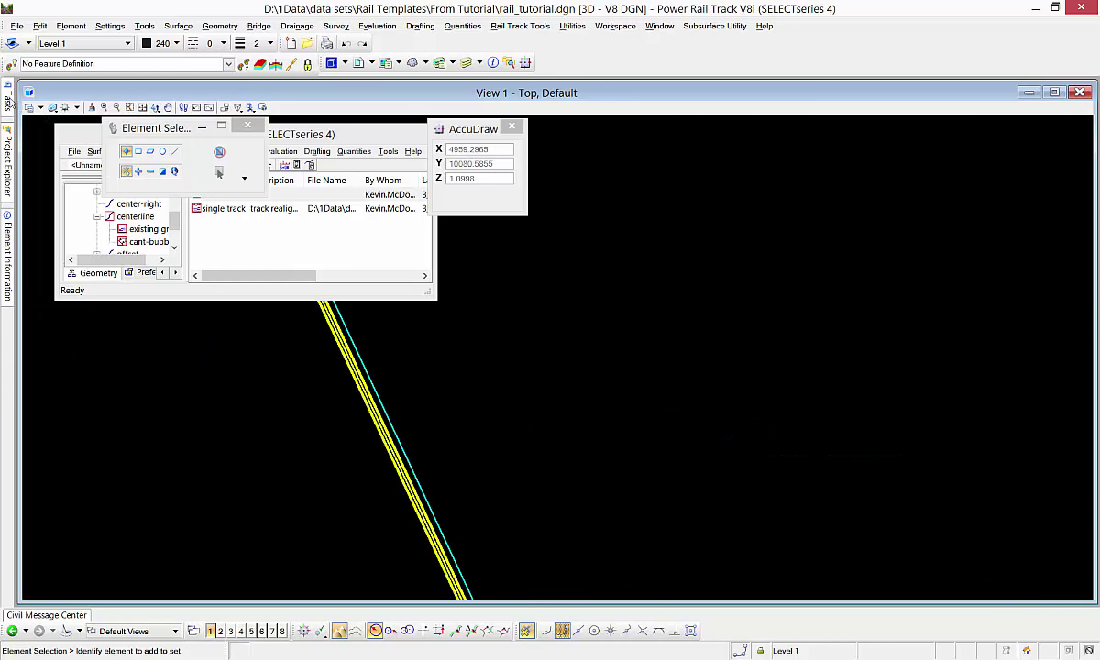
mouse_move(10, 98)
click(137, 129)
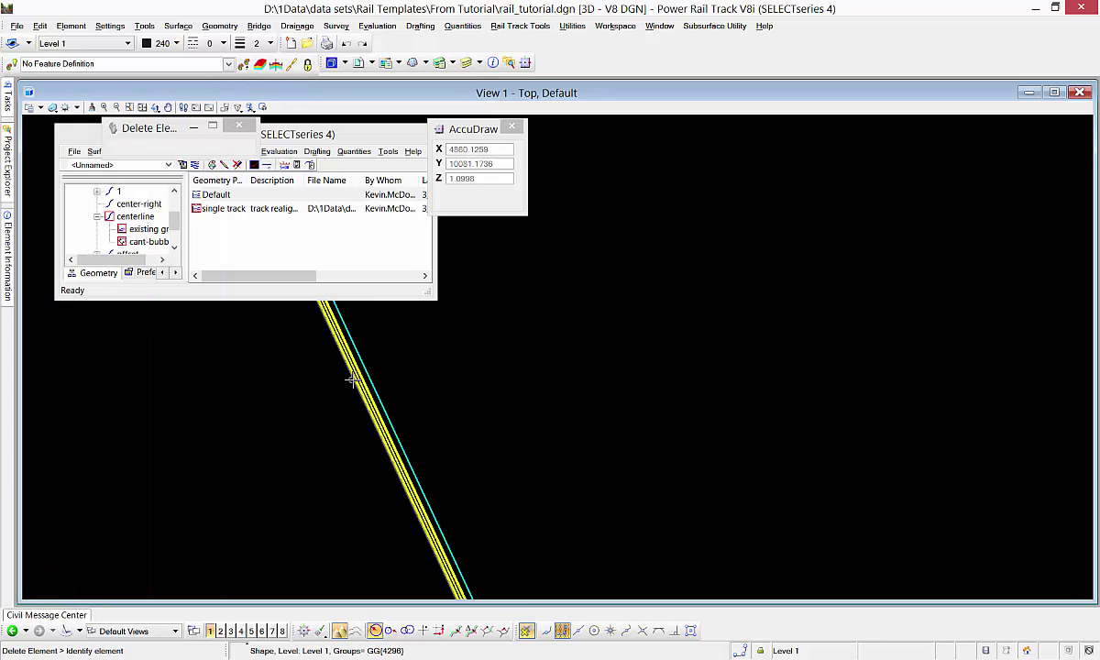
click(353, 375)
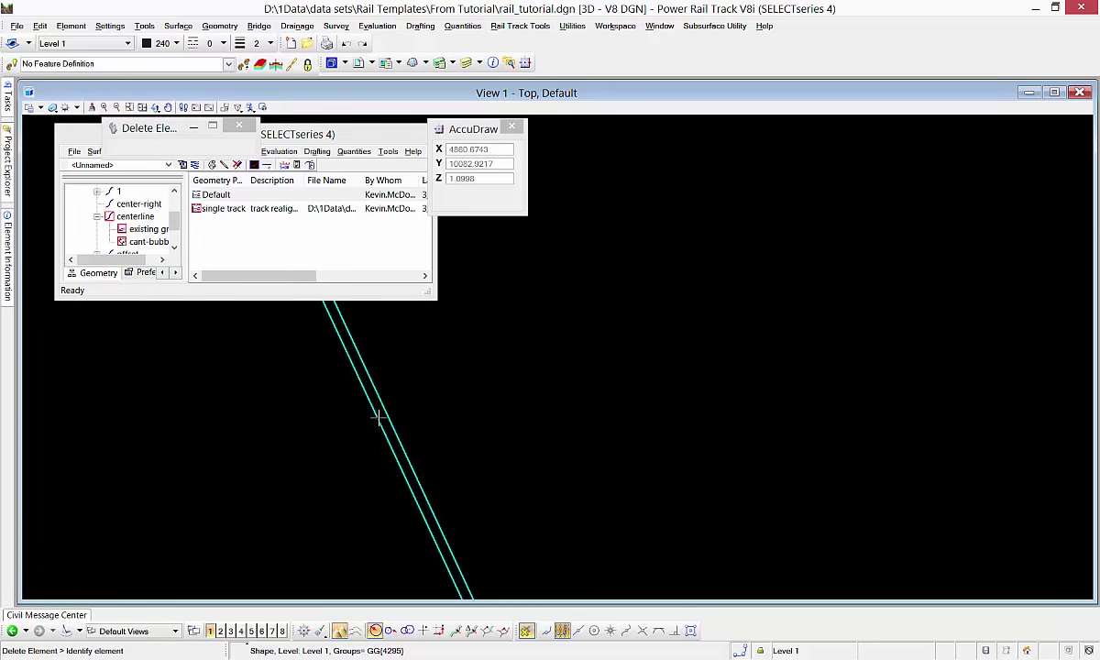
Step: Launch Swept Envelope Analysis from the Power Rail Track tools list
click(380, 153)
click(381, 153)
click(413, 197)
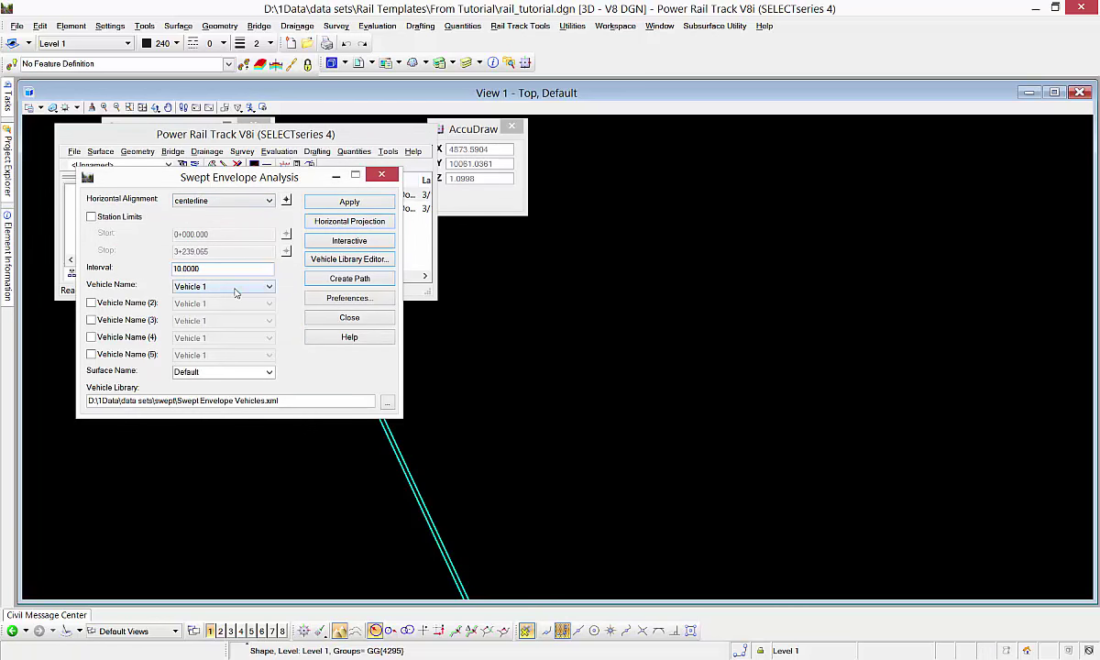
Step: Choose NewVEH as the vehicle and apply the swept envelope analysis
click(234, 292)
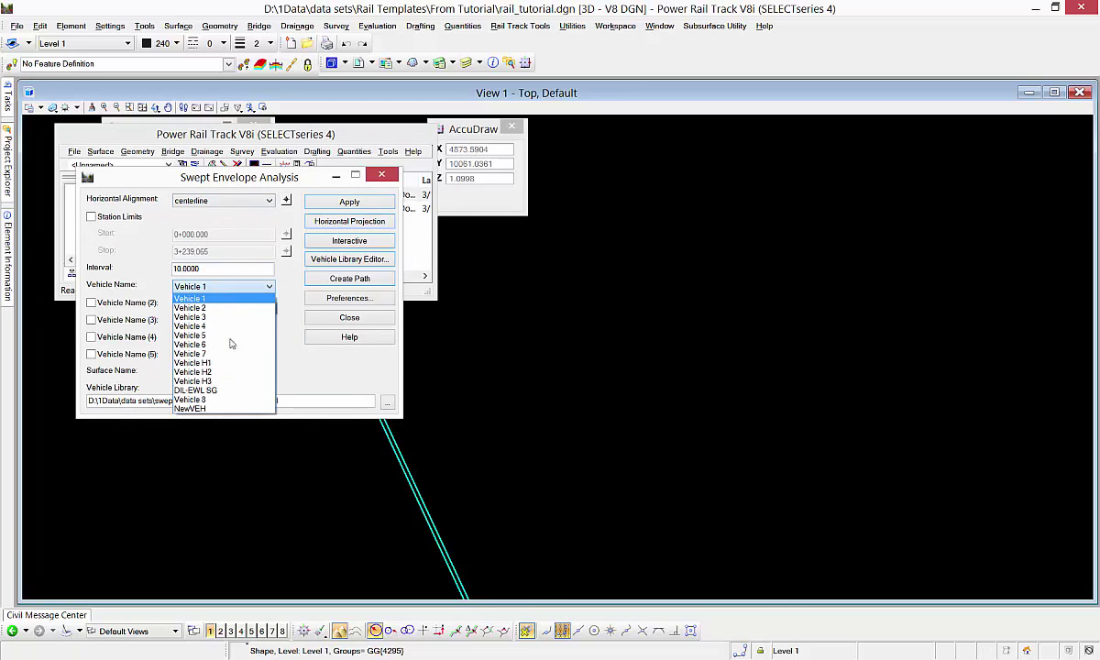
click(210, 409)
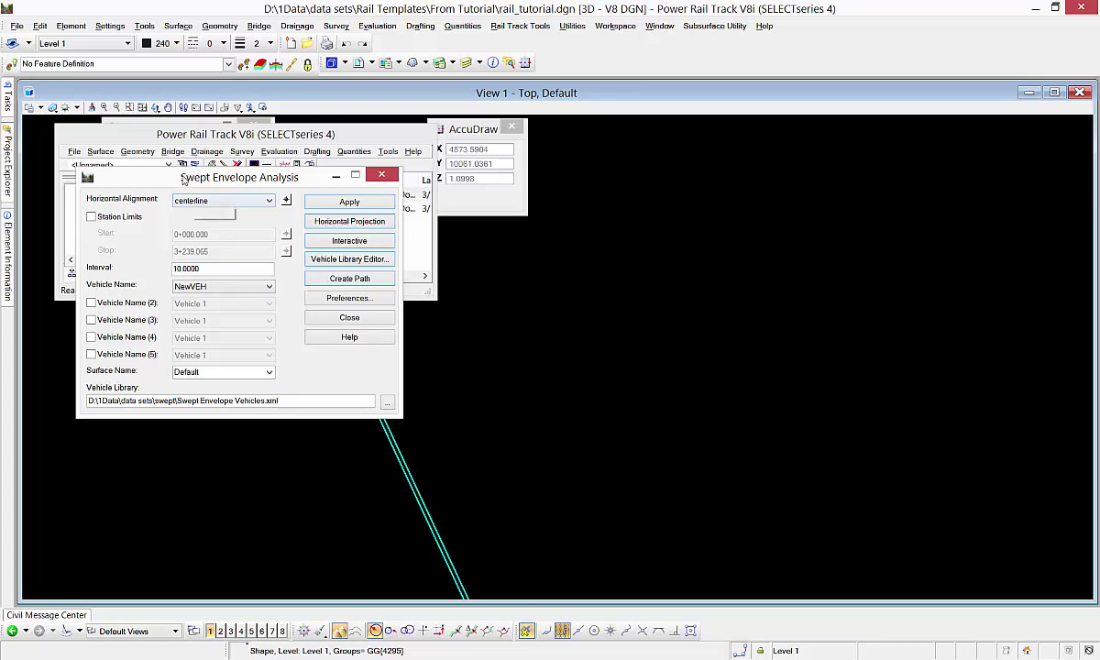
drag(218, 182, 282, 167)
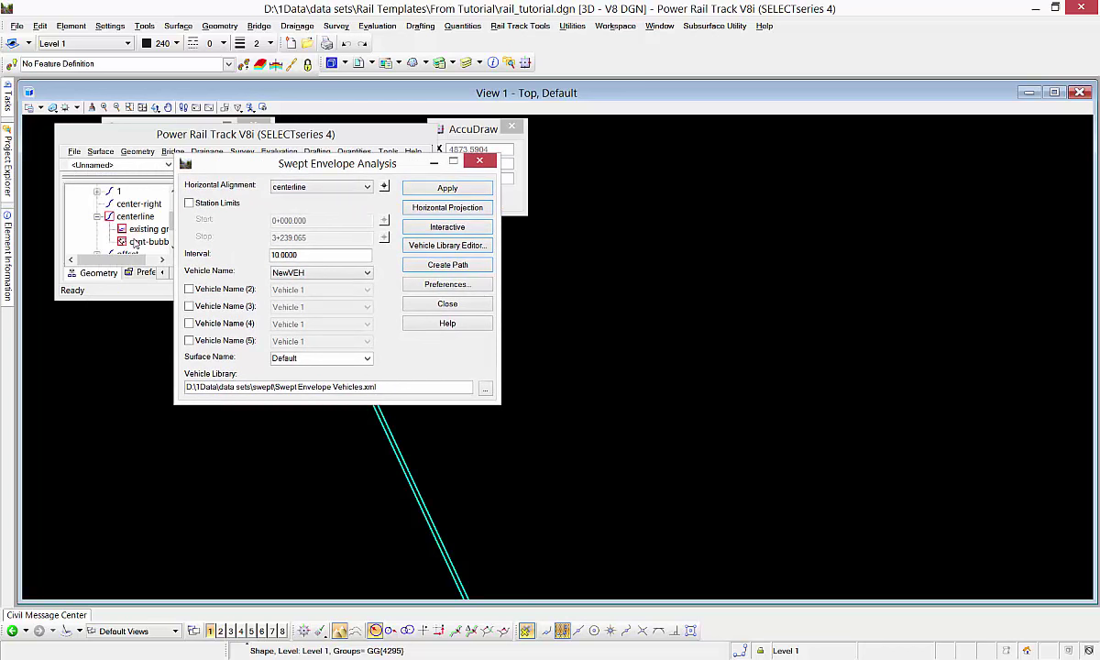
drag(275, 173, 215, 182)
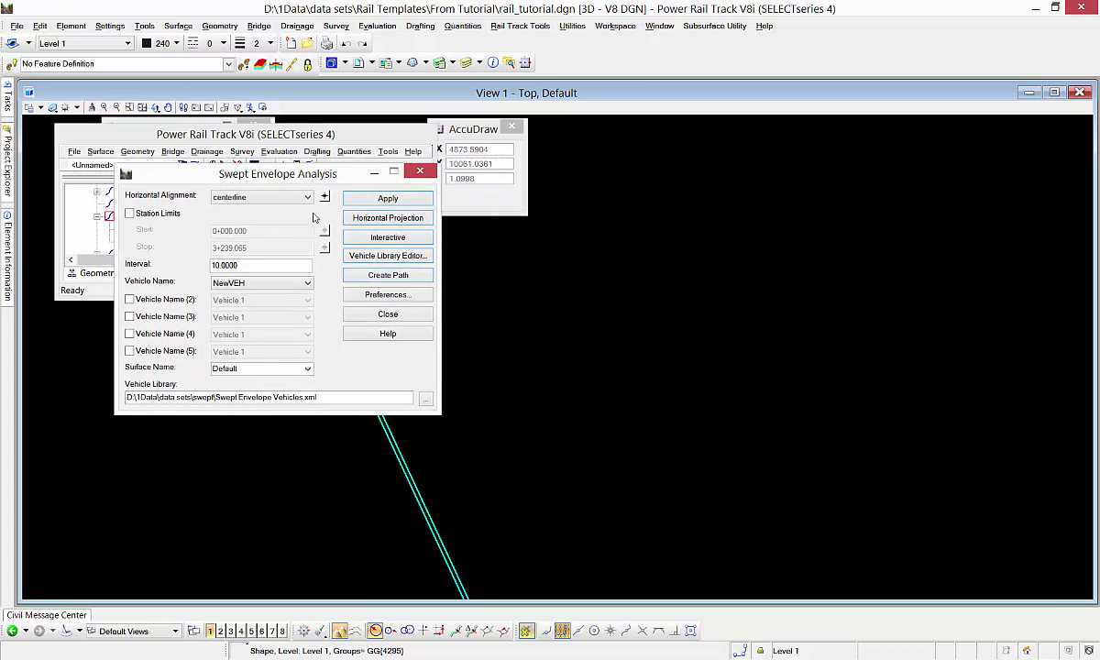
click(357, 200)
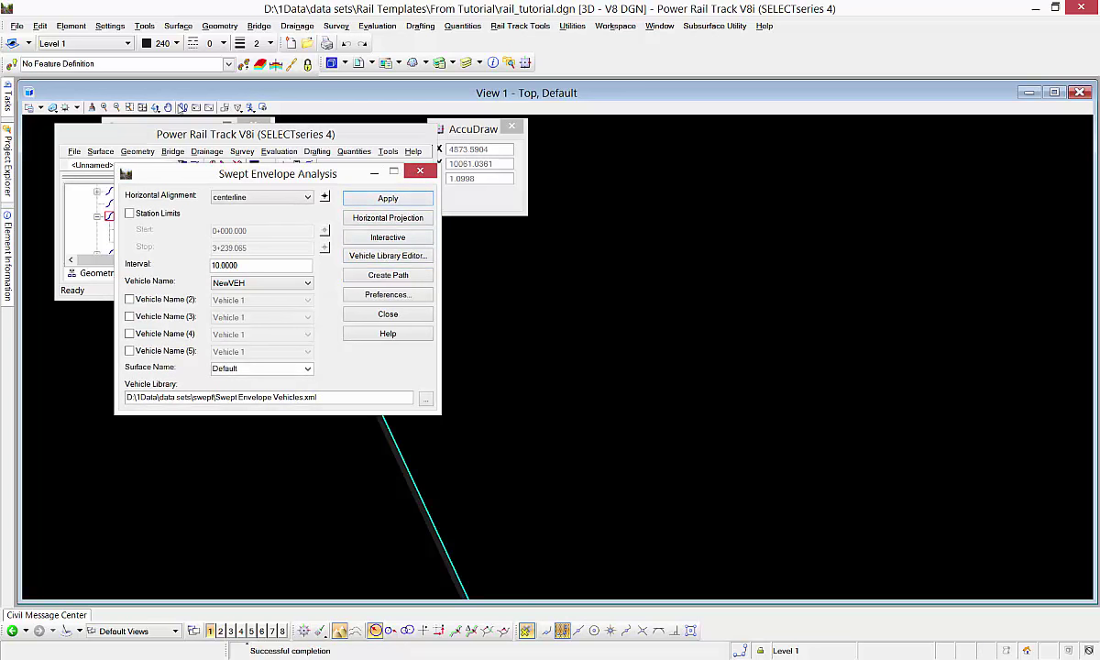
Step: Set the active colour to yellow, rerun the analysis, and close the dialog
click(161, 43)
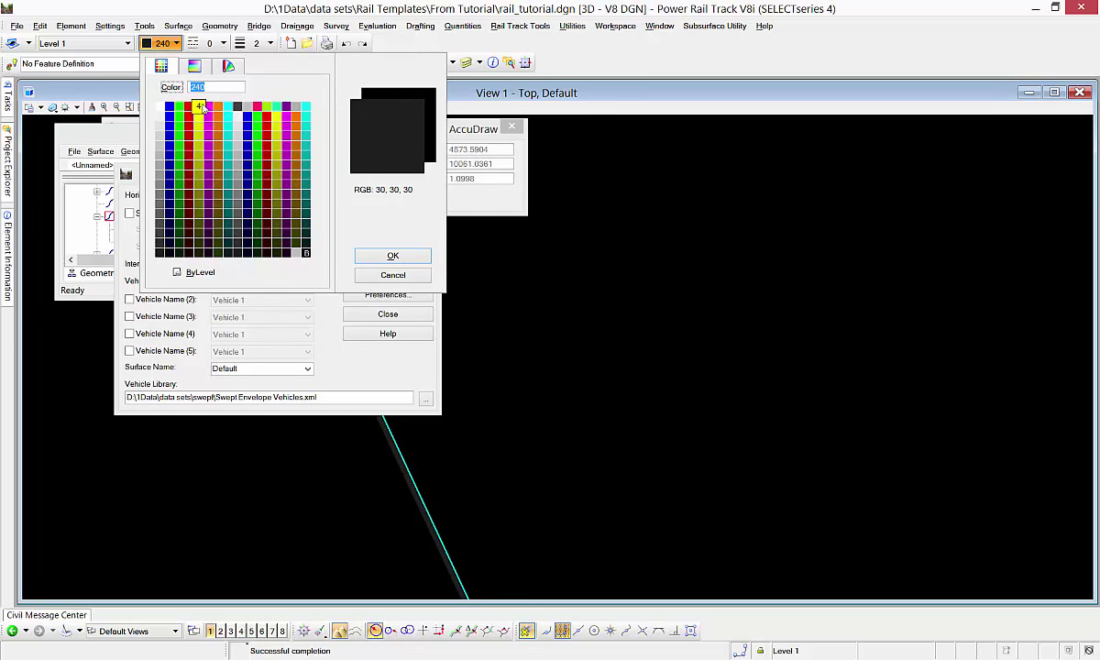
click(201, 108)
click(383, 202)
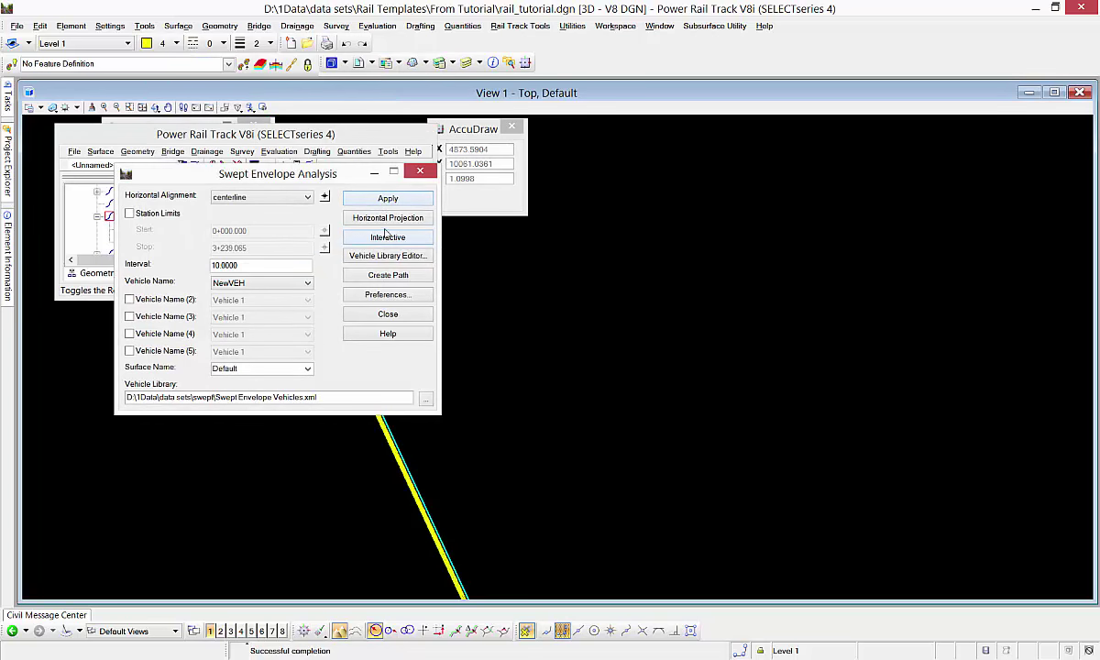
click(420, 171)
scroll(499, 446, down, 1)
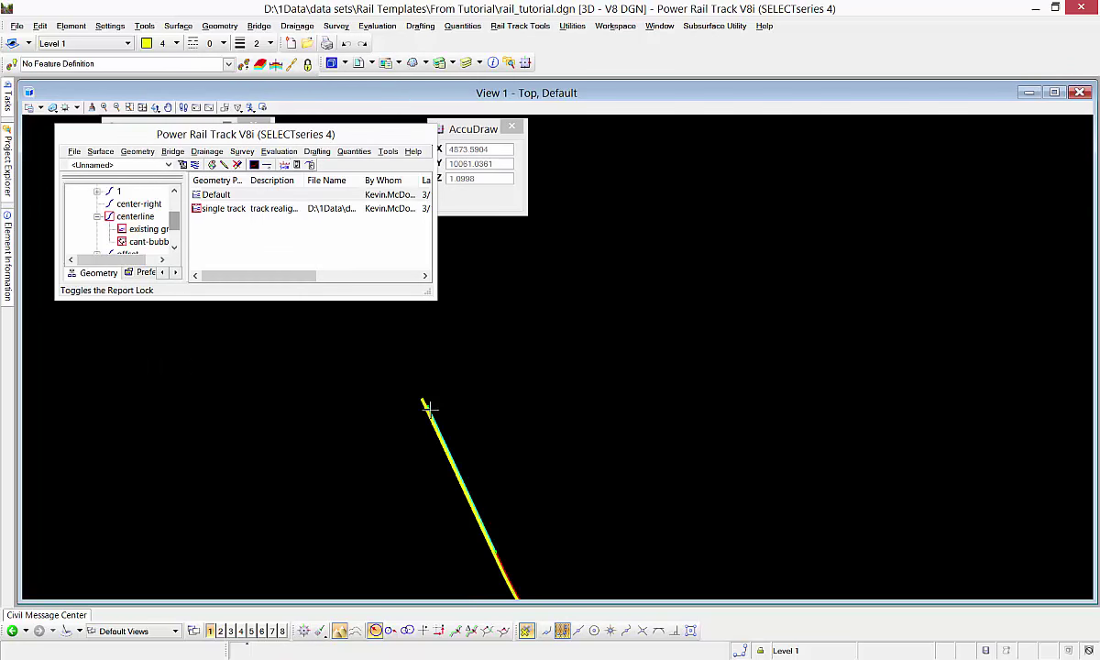
scroll(426, 404, up, 3)
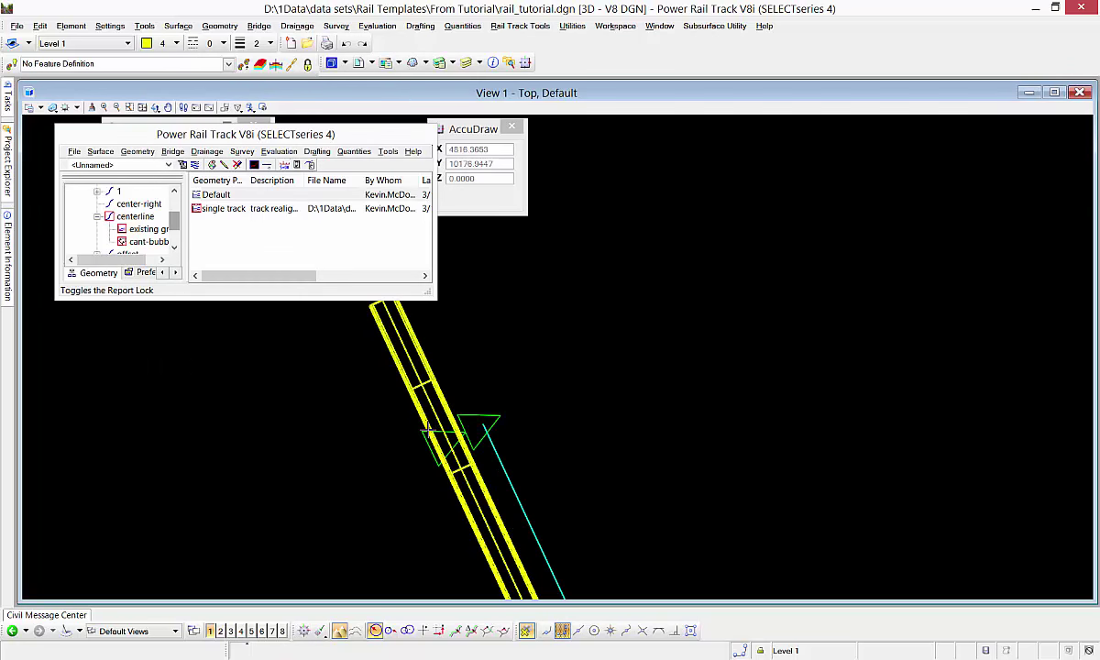
click(154, 107)
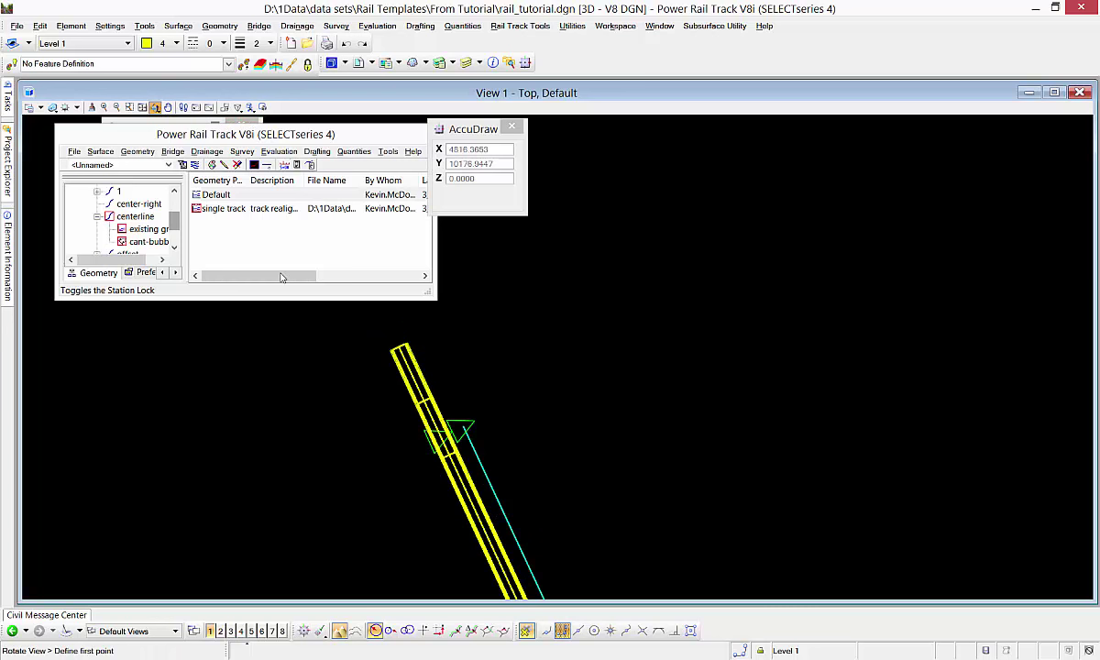
click(400, 373)
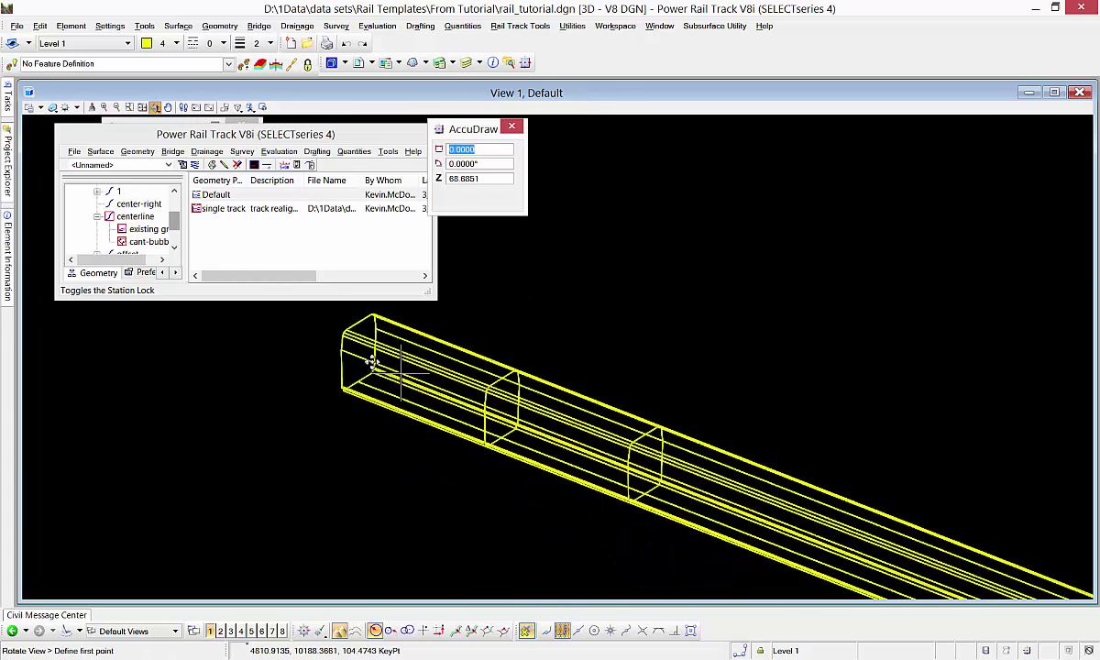
click(351, 356)
click(382, 349)
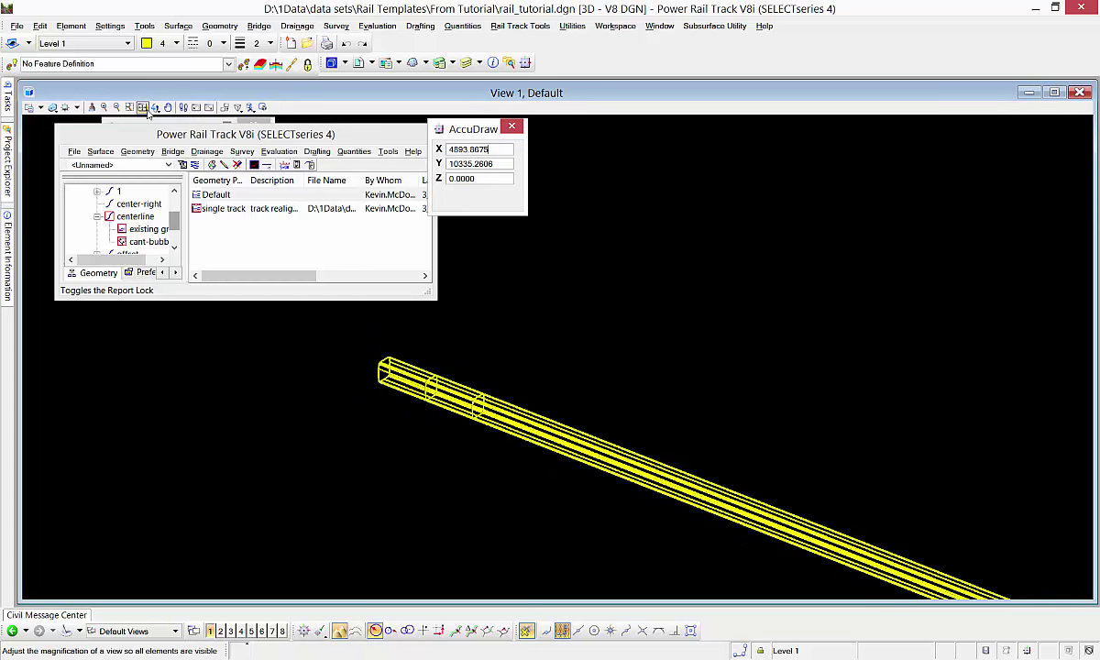
click(158, 109)
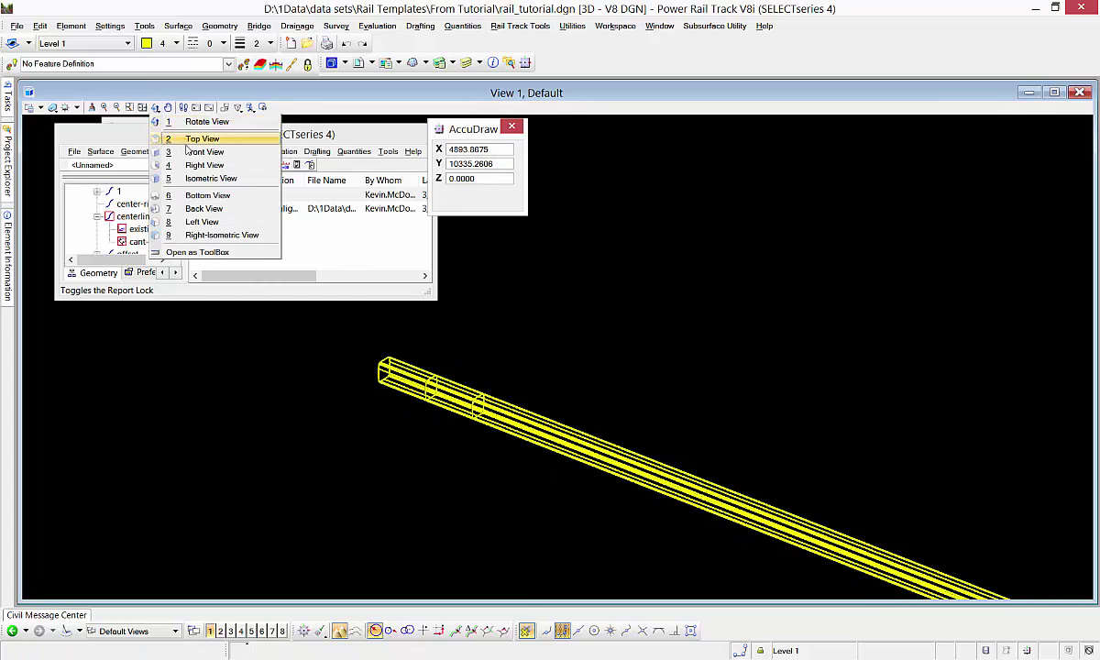
click(179, 138)
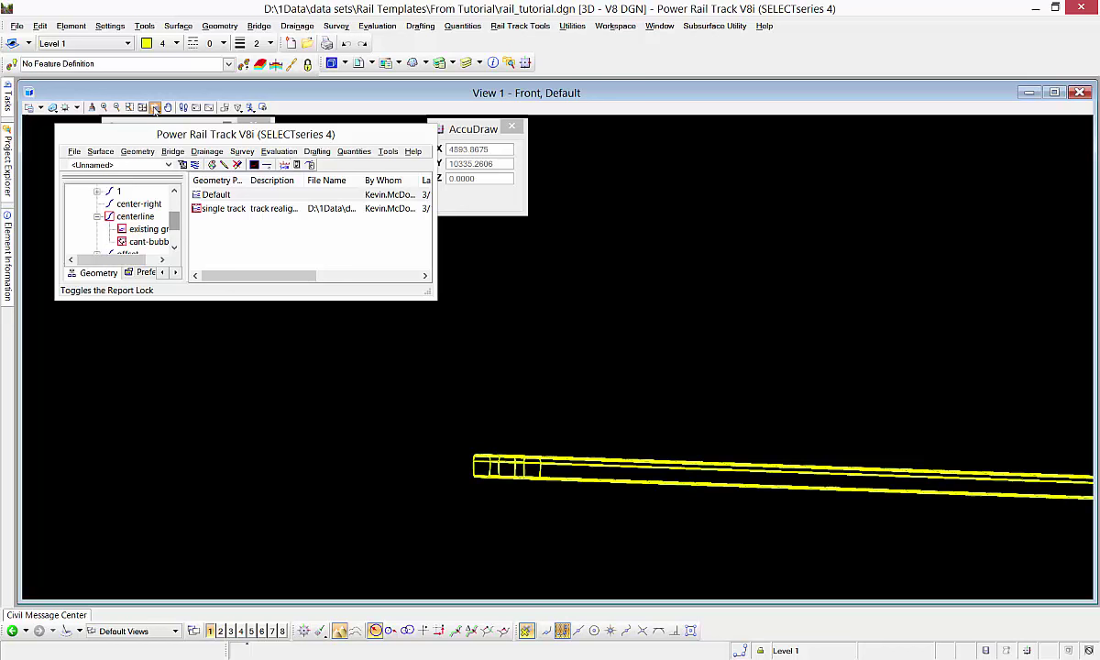
click(157, 109)
Step: Return to the top view and zoom in and out around the alignment
click(183, 138)
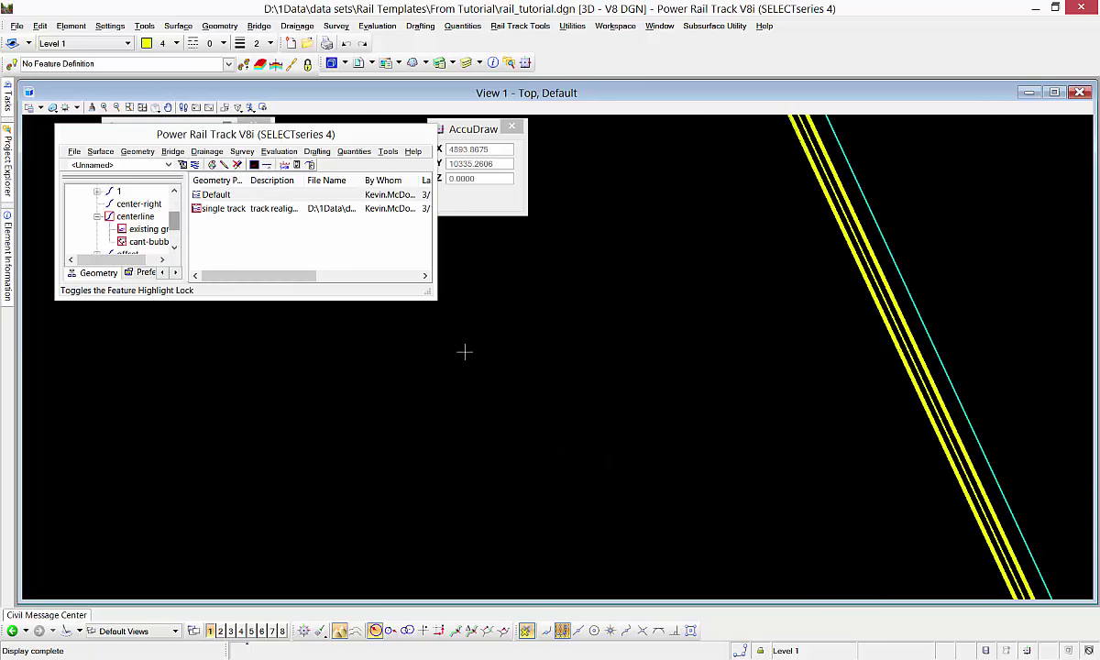
scroll(618, 383, up, 5)
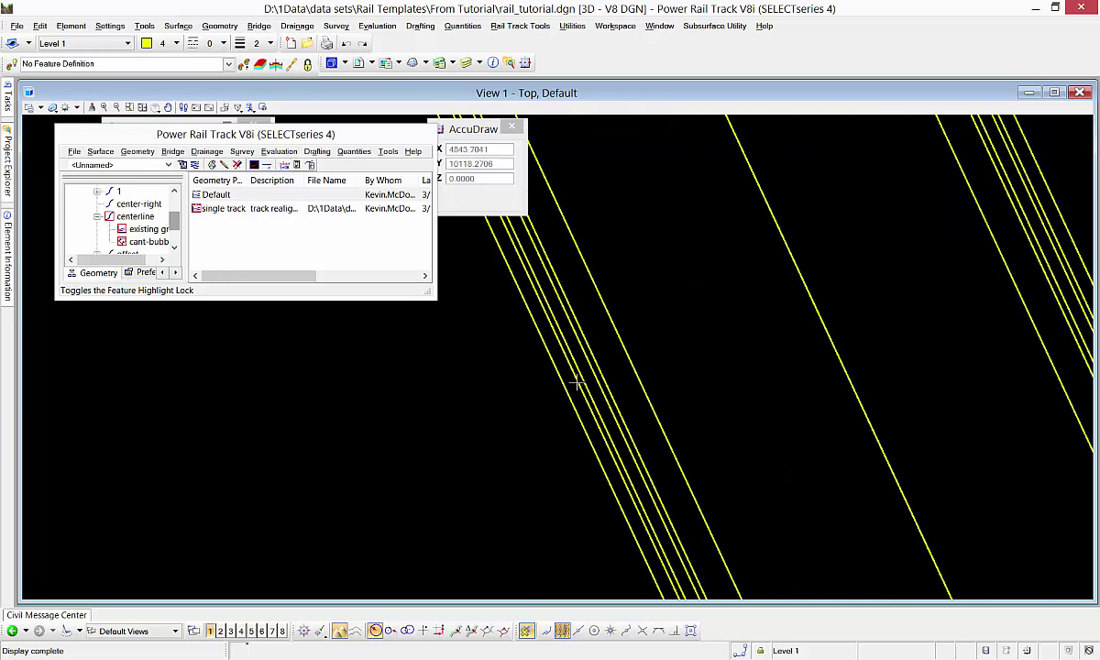
scroll(577, 383, up, 2)
scroll(576, 383, down, 1)
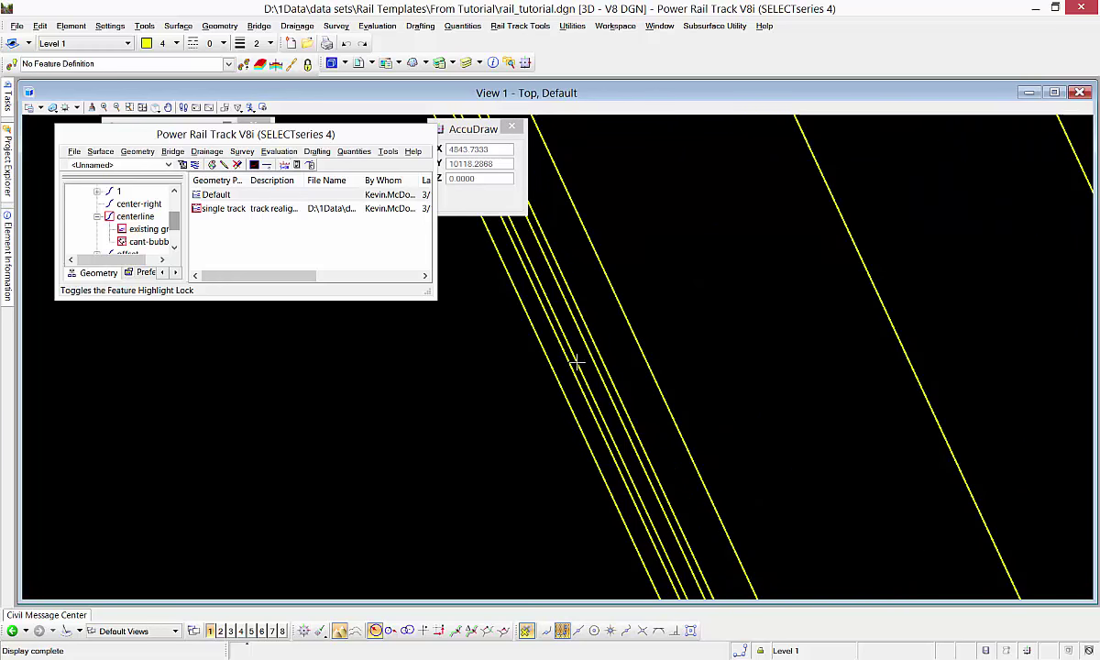
scroll(620, 313, down, 4)
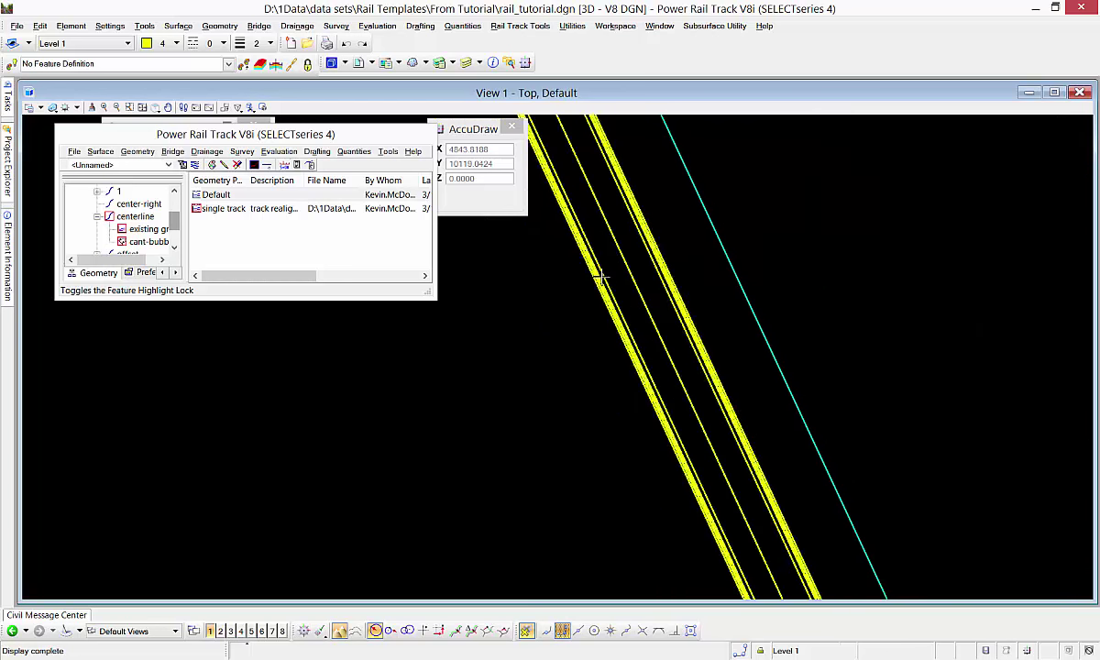
scroll(598, 273, down, 1)
scroll(722, 511, up, 5)
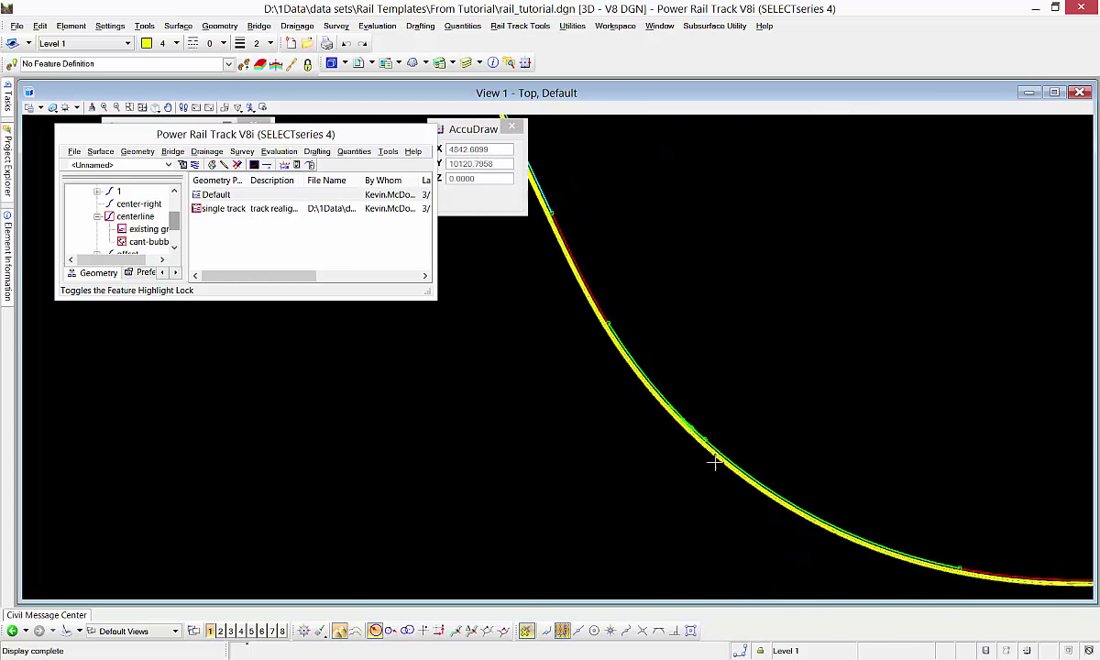
scroll(695, 439, up, 2)
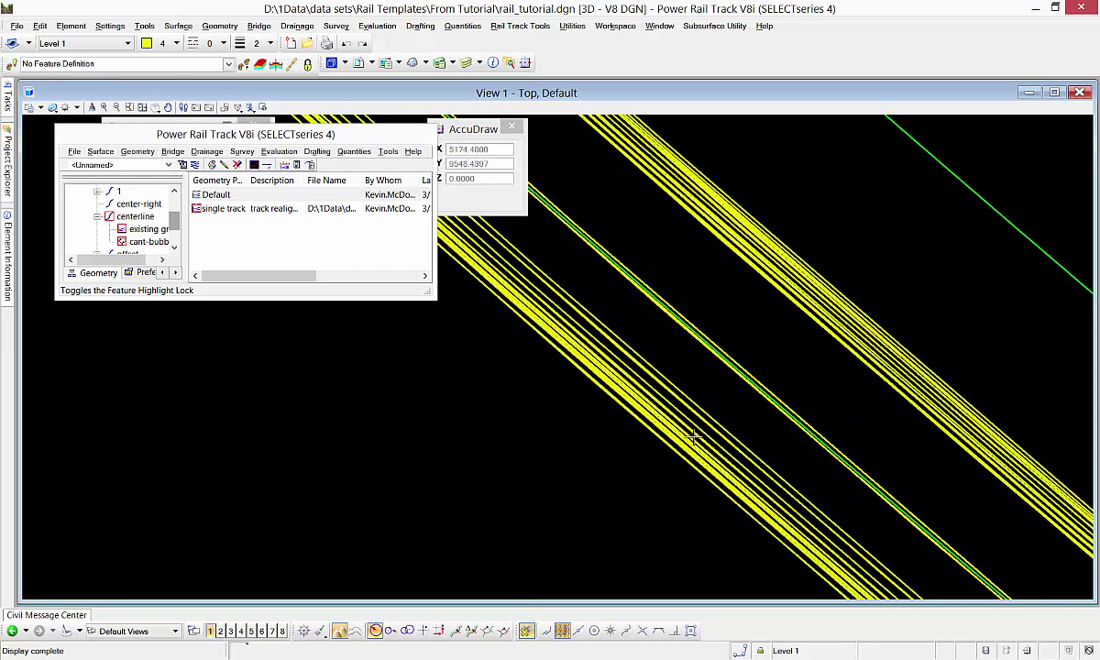
scroll(673, 421, up, 1)
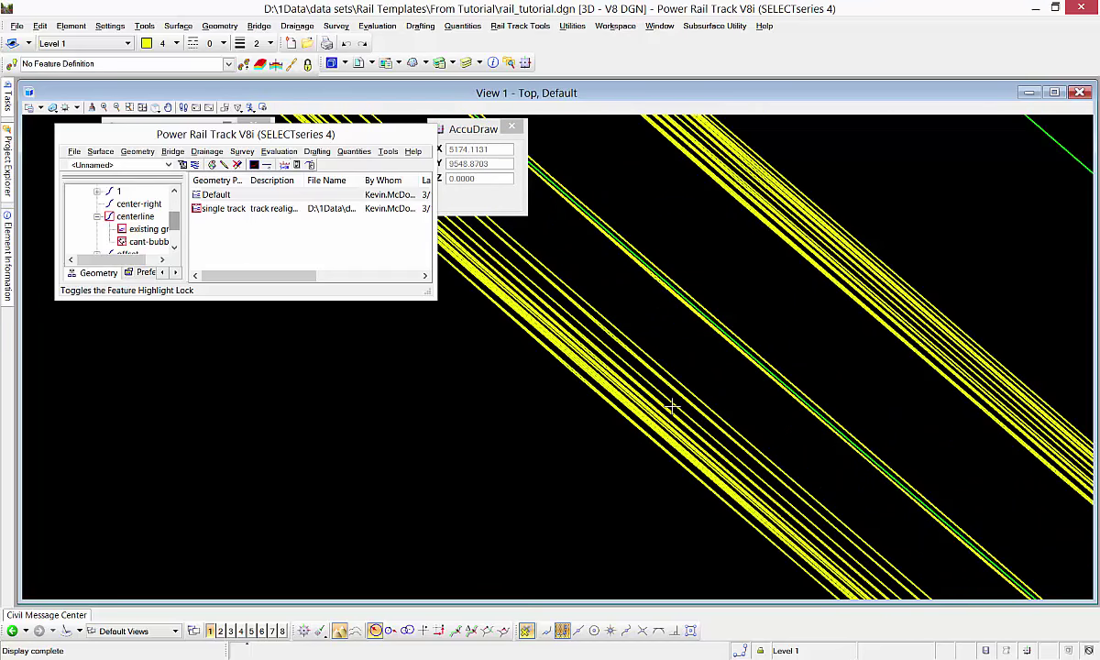
scroll(647, 420, up, 1)
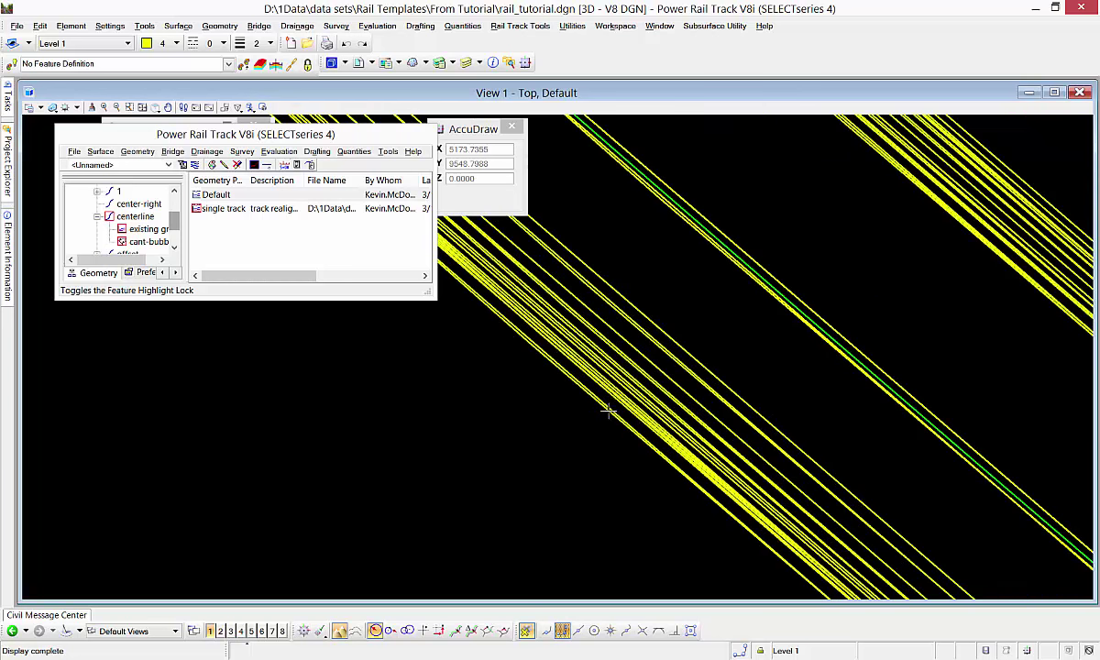
scroll(657, 379, up, 2)
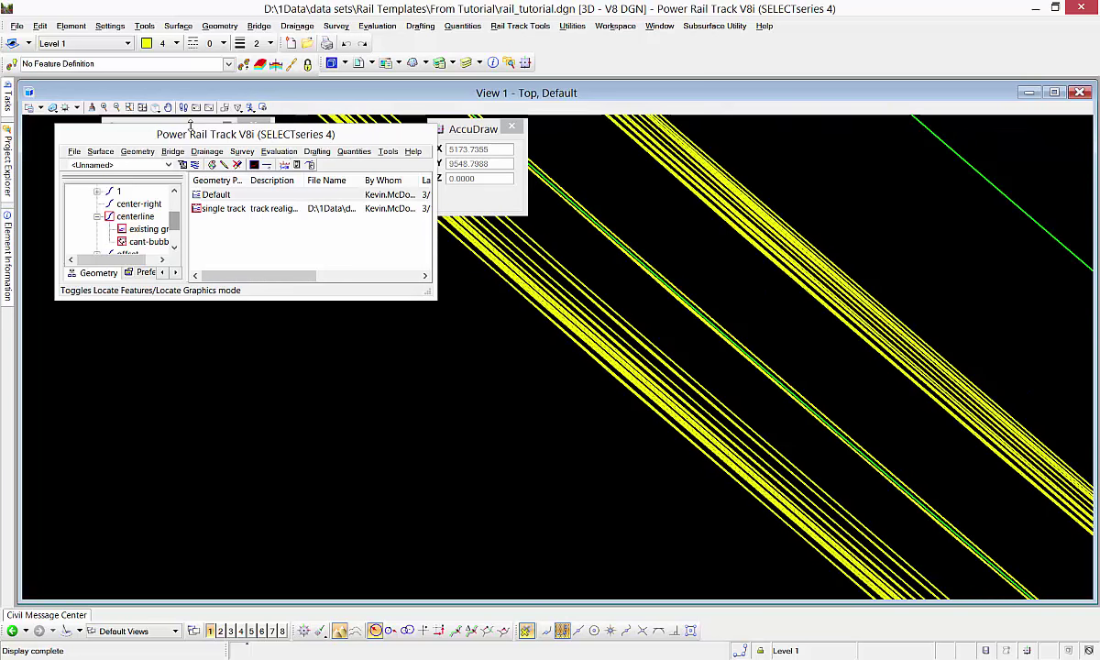
Step: Rotate the view about the rail lines to see the yellow envelopes in 3D
click(155, 108)
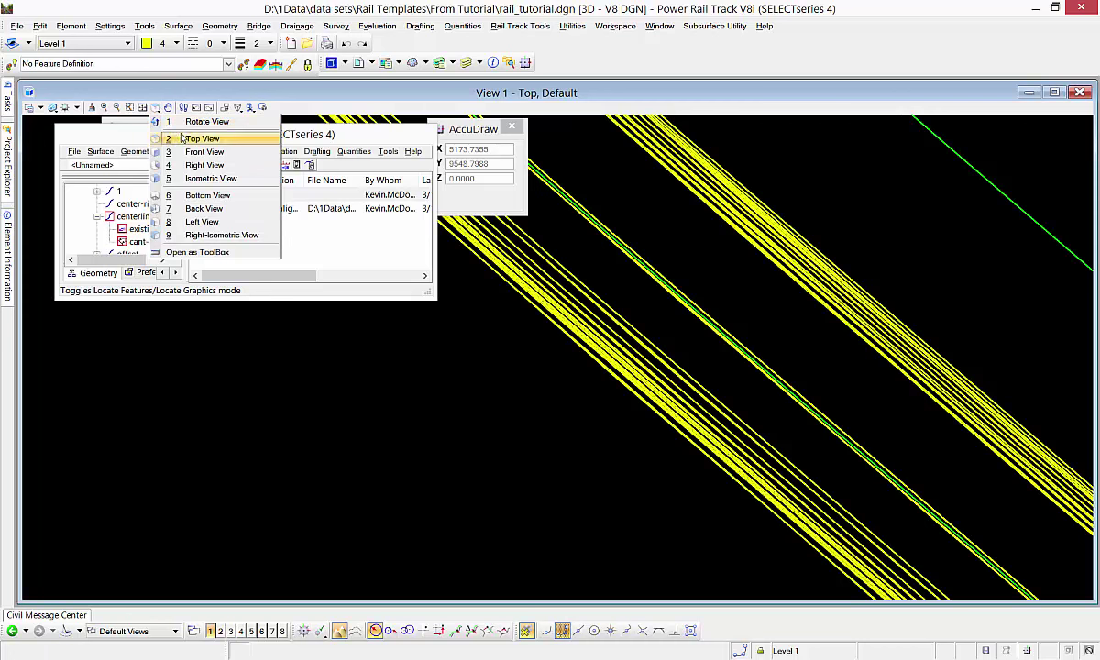
click(192, 123)
click(654, 413)
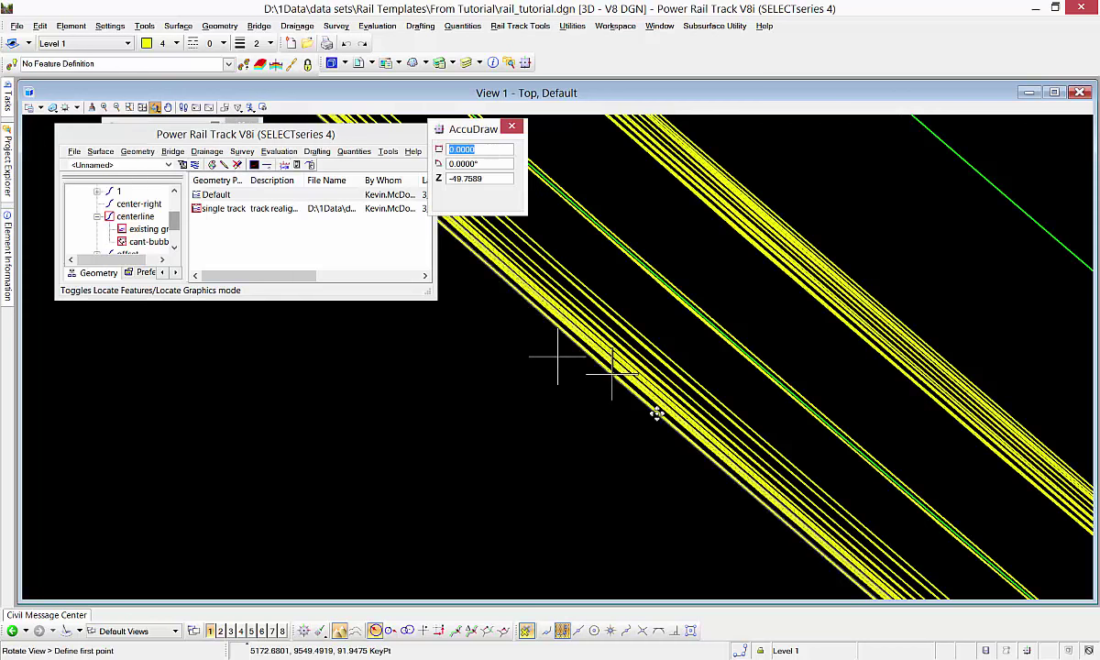
click(612, 372)
click(636, 422)
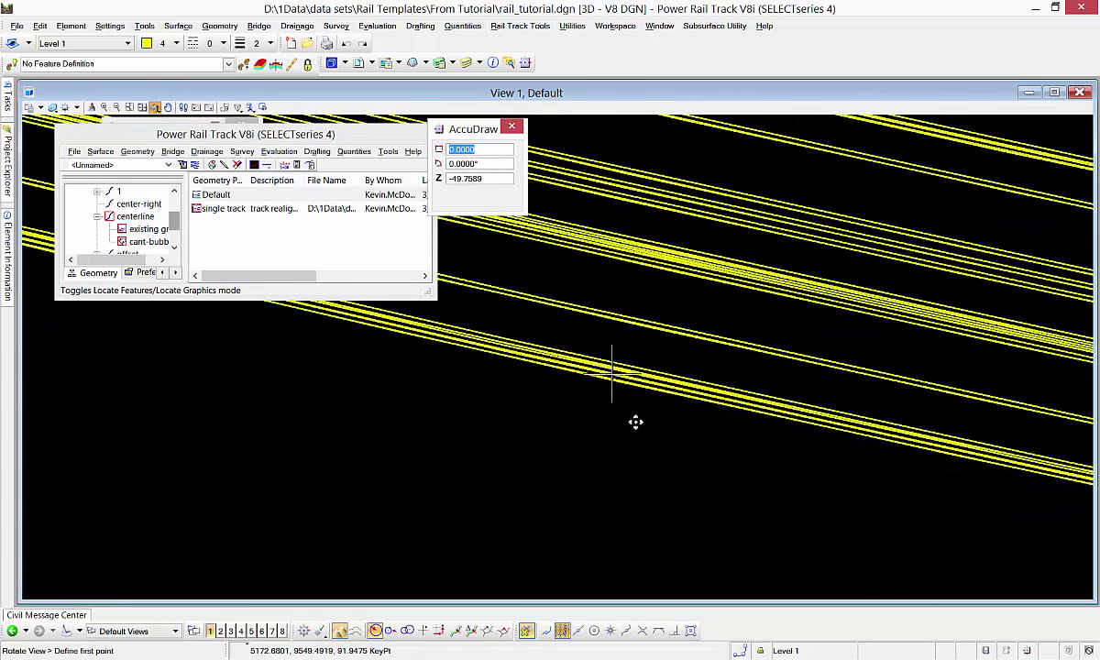